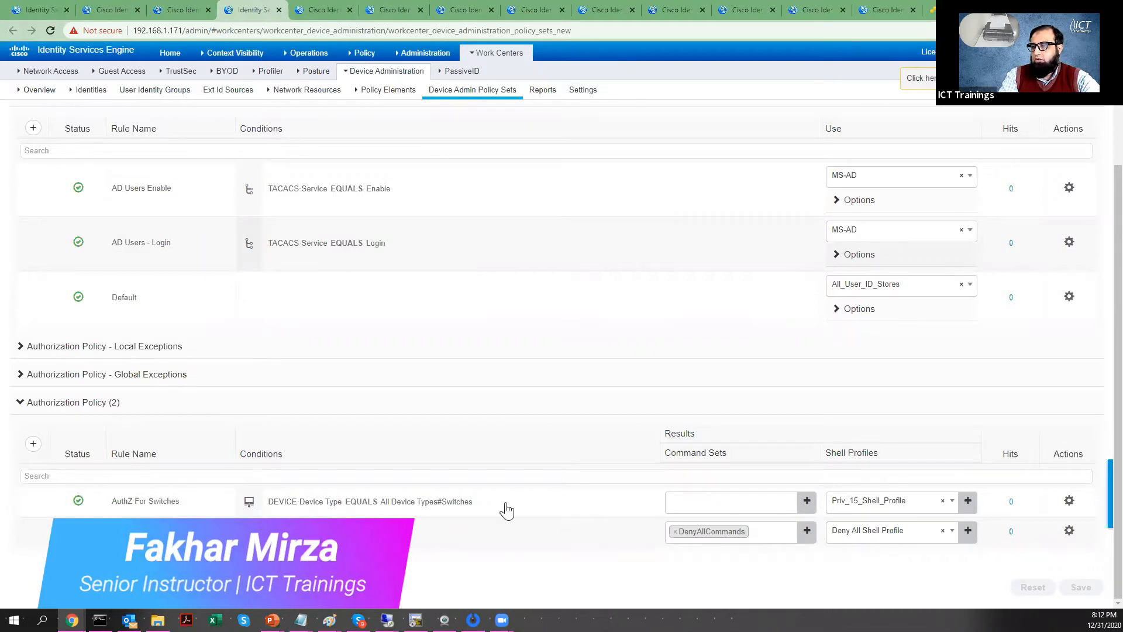
Step: Inspect the failed TACACS authentication details and recall the telnet command to the switch
{"action": "mouse_move", "coordinate": [446, 507]}
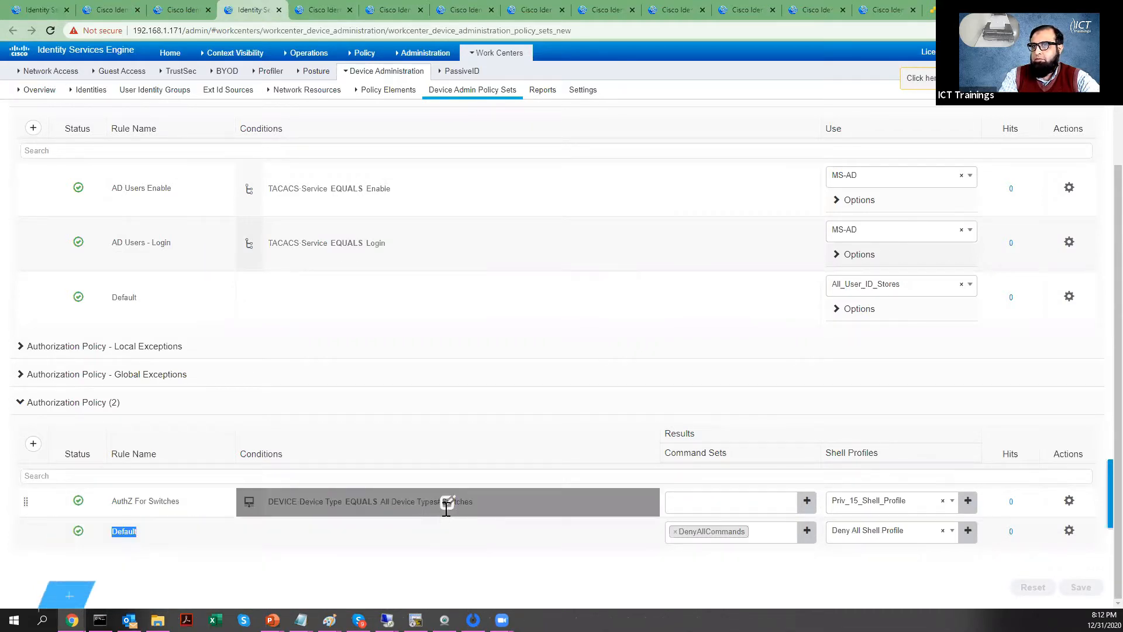
{"action": "left_click", "coordinate": [108, 10]}
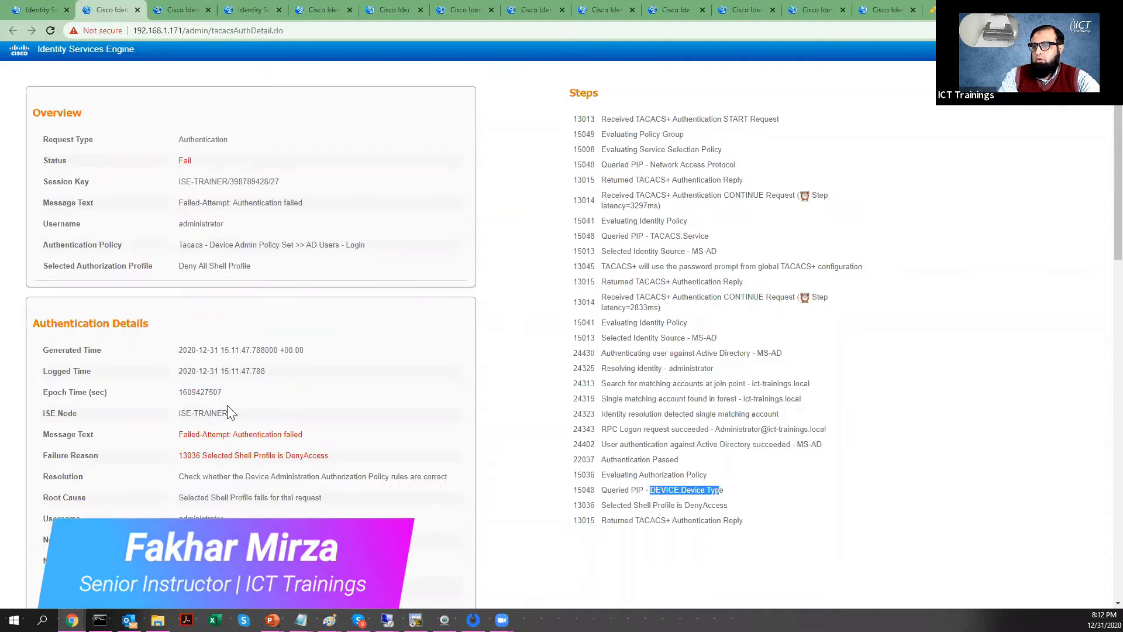
{"action": "scroll", "coordinate": [208, 275], "scroll_direction": "down", "scroll_amount": 1}
{"action": "left_click_drag", "start_coordinate": [179, 262], "coordinate": [252, 264]}
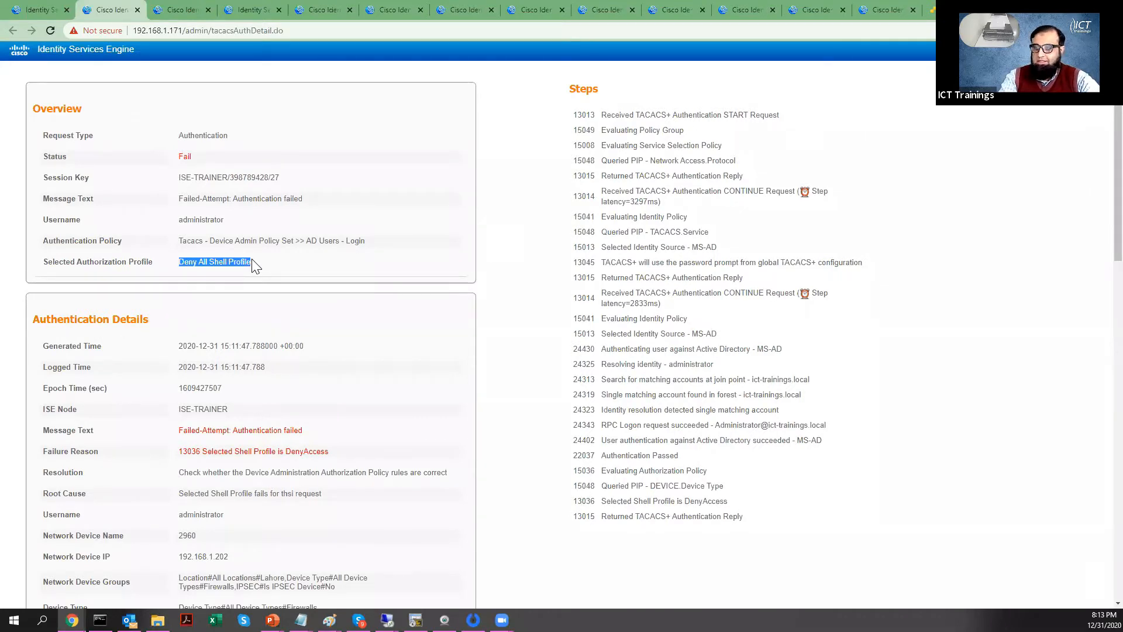
{"action": "left_click", "coordinate": [252, 10]}
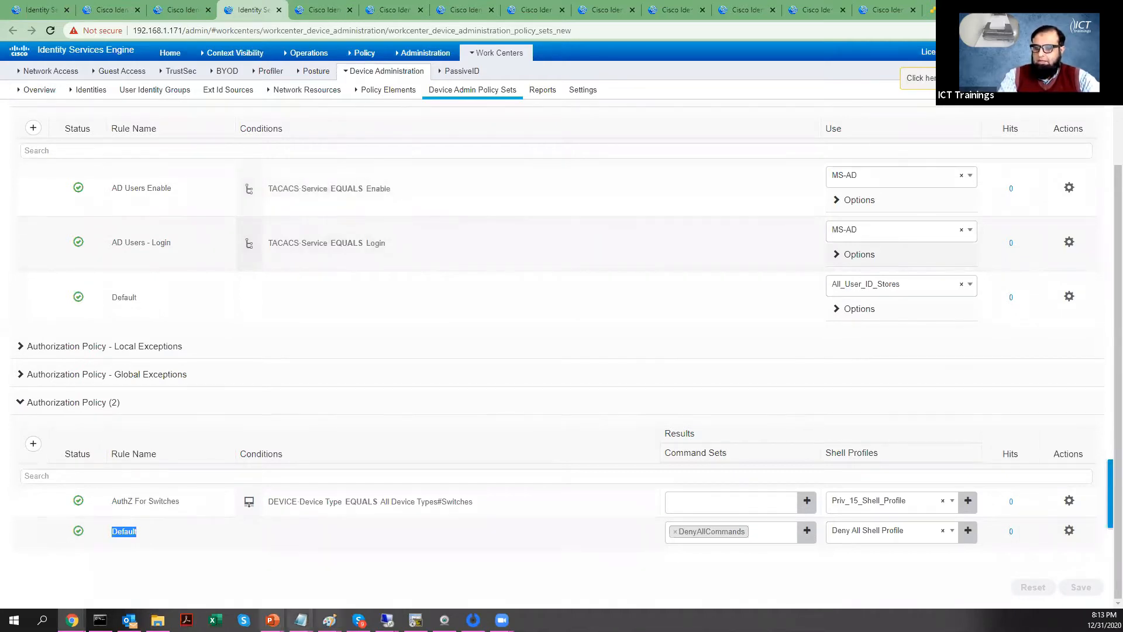
{"action": "left_click", "coordinate": [100, 620]}
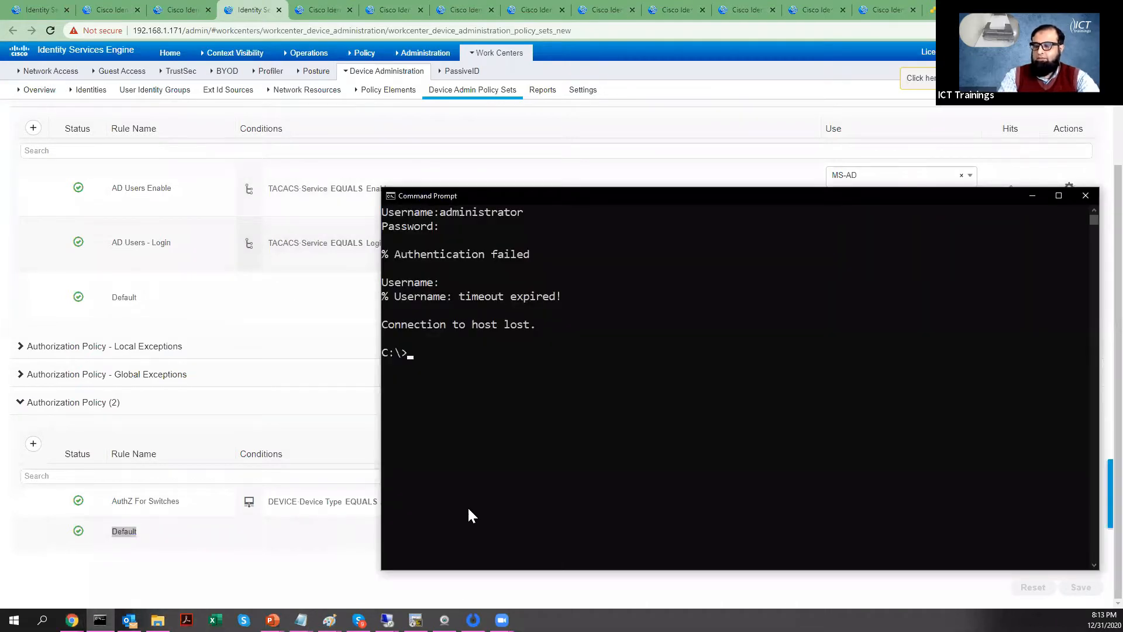
{"action": "key", "text": "Up"}
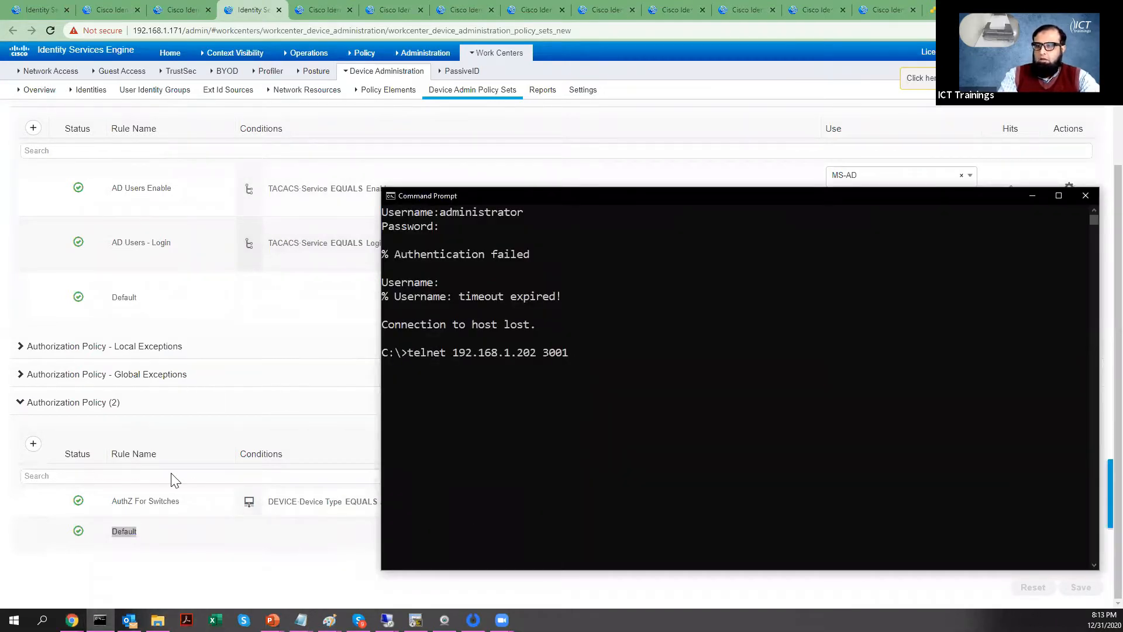
Step: Change the AuthZ For Switches condition to Device Type All Device Types#Firewalls
{"action": "left_click", "coordinate": [323, 590]}
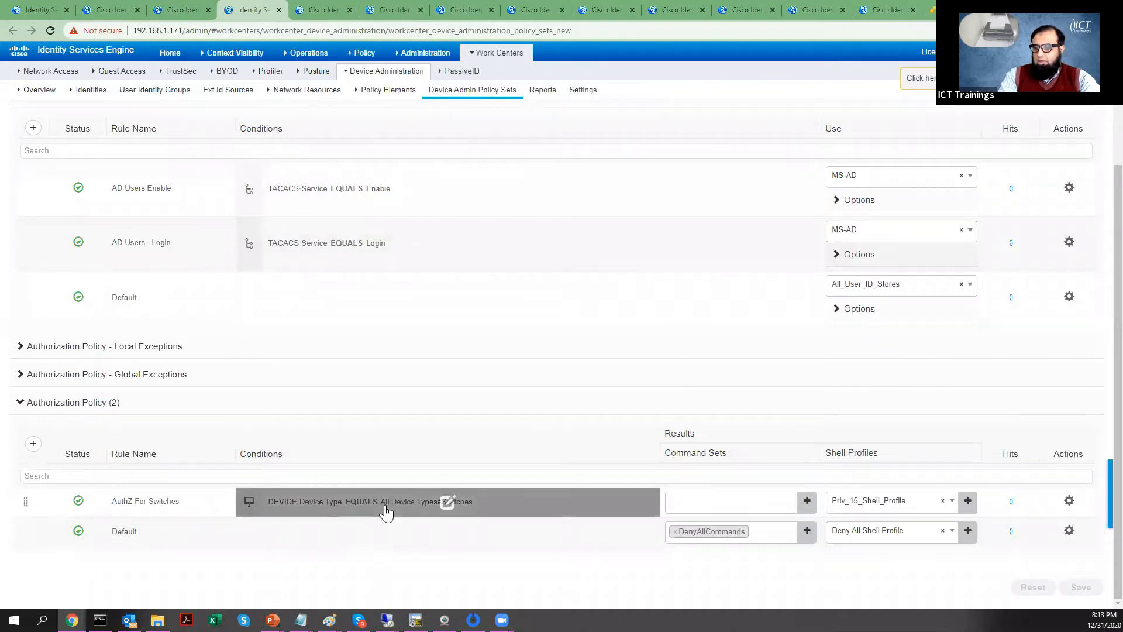
{"action": "left_click", "coordinate": [448, 502]}
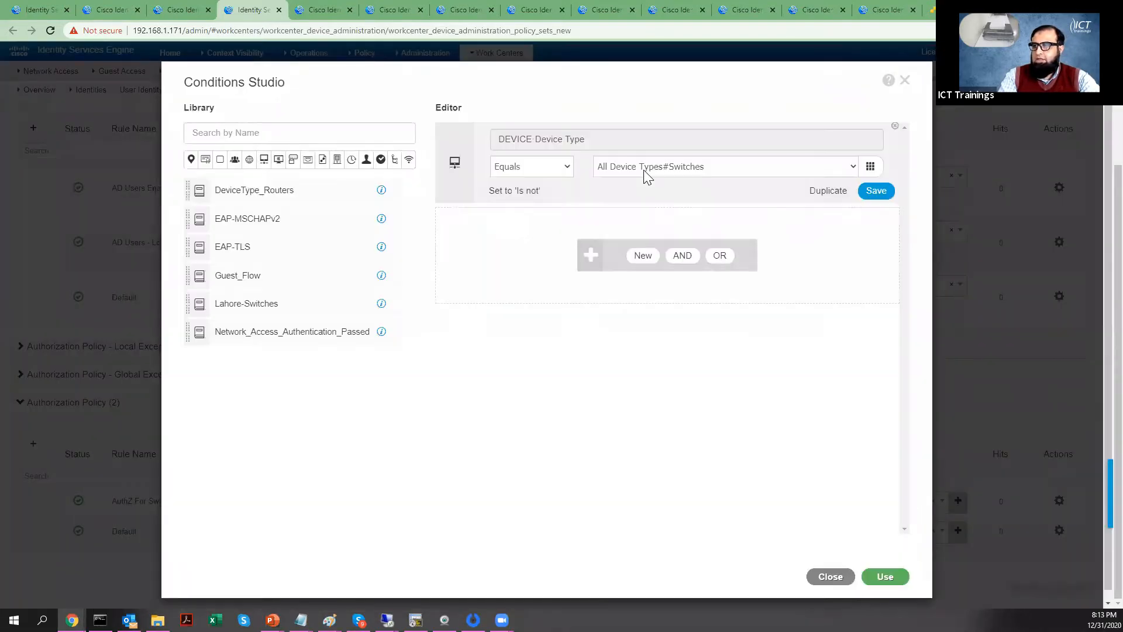
{"action": "left_click", "coordinate": [658, 168]}
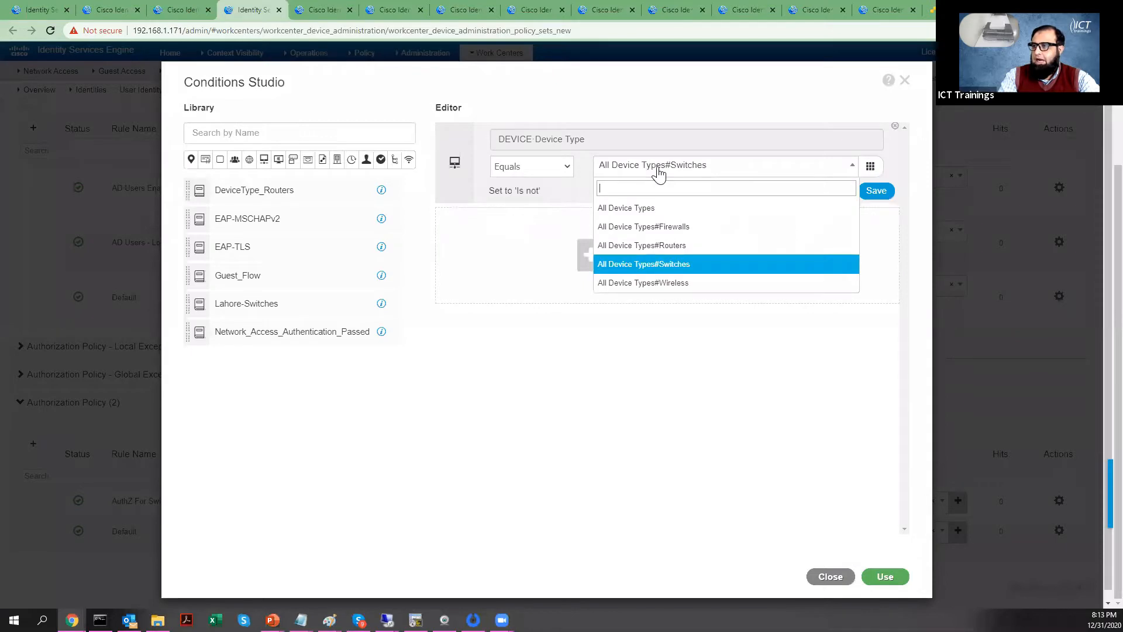
{"action": "left_click", "coordinate": [667, 226]}
{"action": "left_click", "coordinate": [895, 579]}
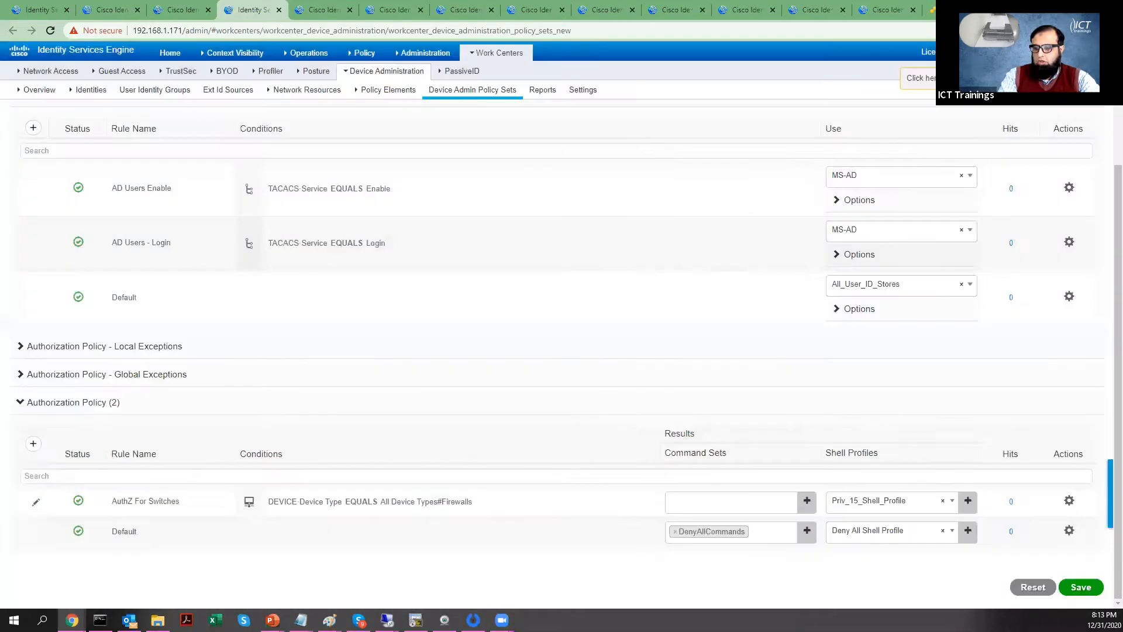
{"action": "left_click", "coordinate": [415, 620]}
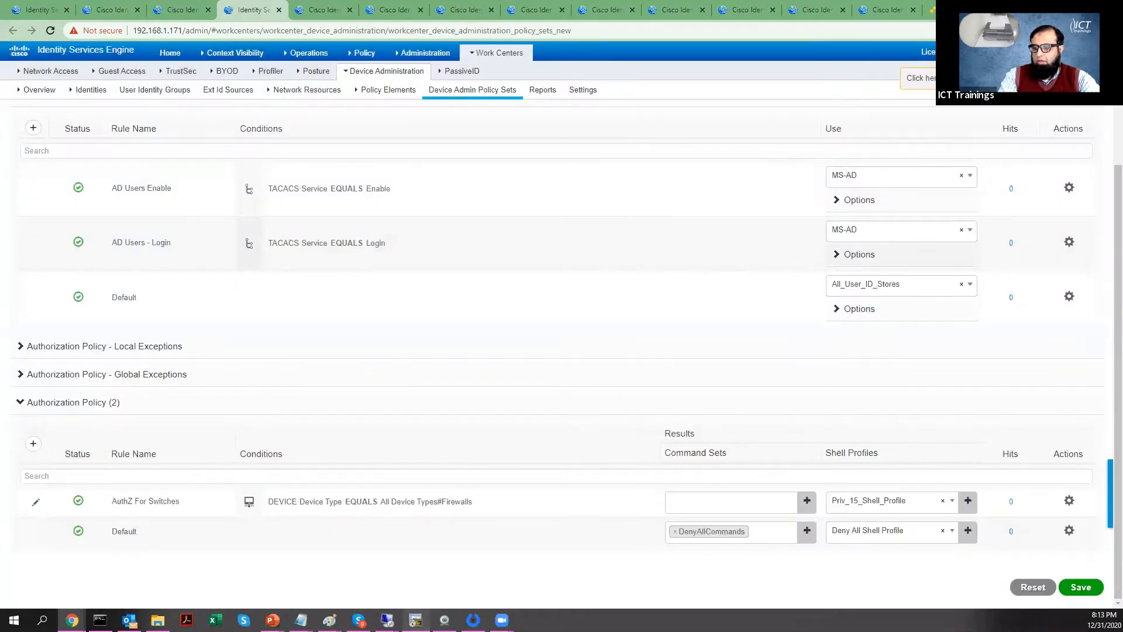
Step: Telnet to 192.168.1.202 port 3001 and attempt the administrator login
{"action": "left_click", "coordinate": [100, 620]}
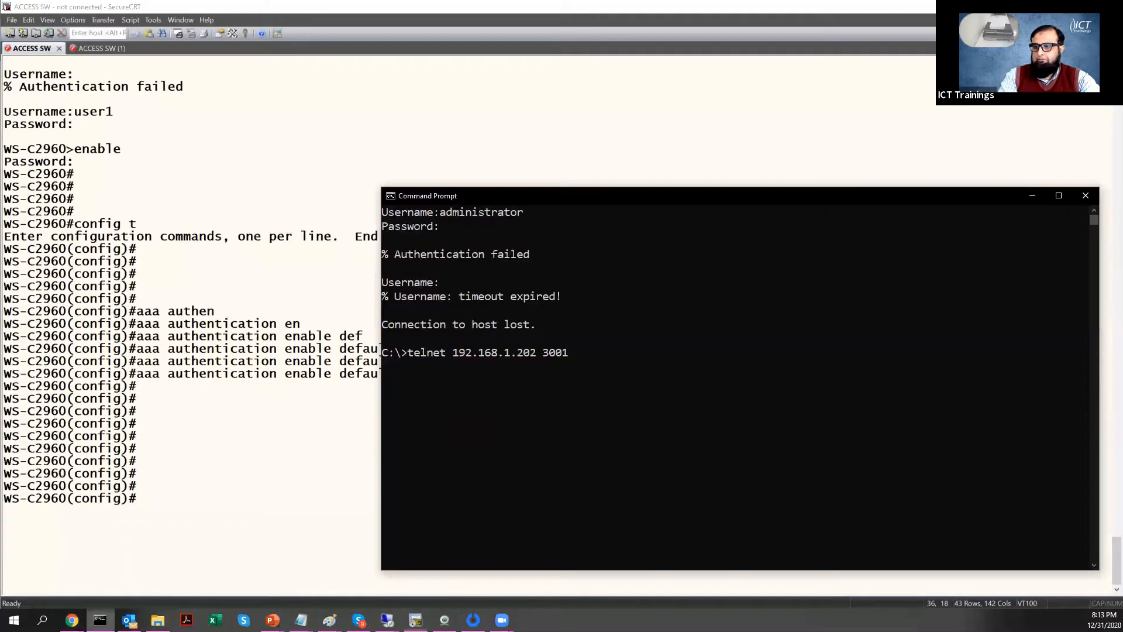
{"action": "key", "text": "Return"}
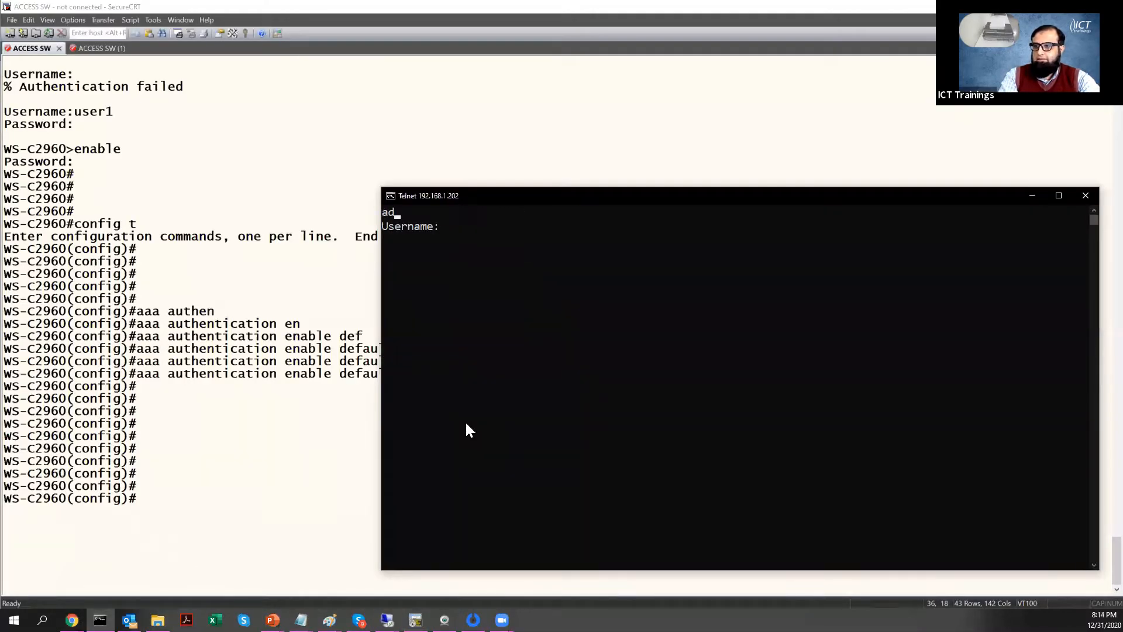
{"action": "type", "text": "administrator"}
{"action": "key", "text": "Return"}
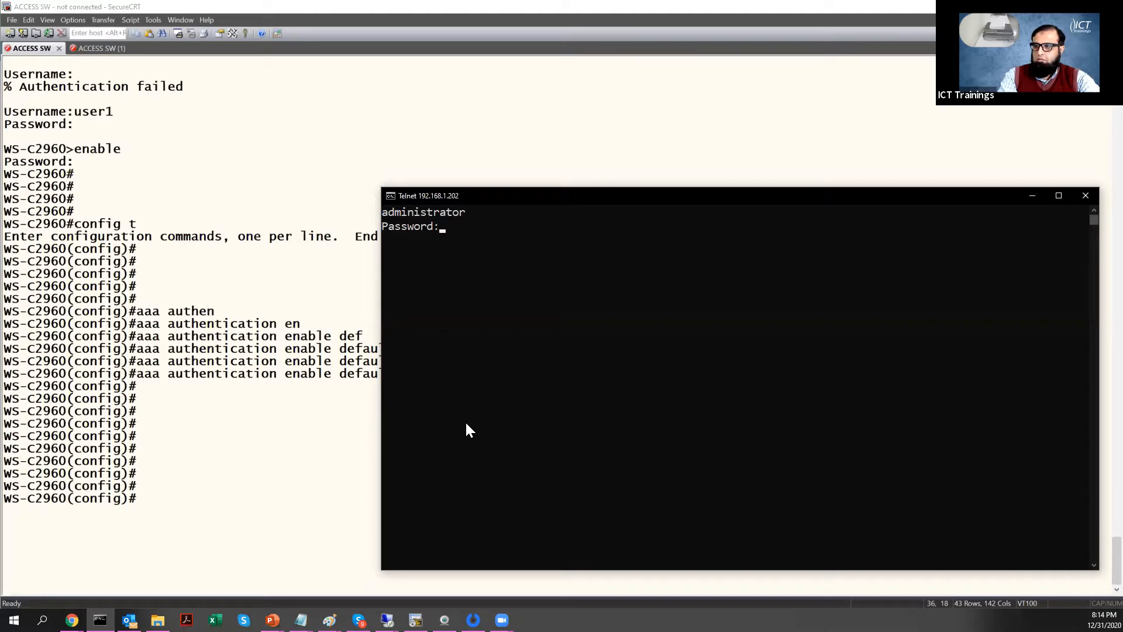
{"action": "key", "text": "Return"}
Step: Retry the administrator username, then switch back to the ISE policy page
{"action": "type", "text": "ad"}
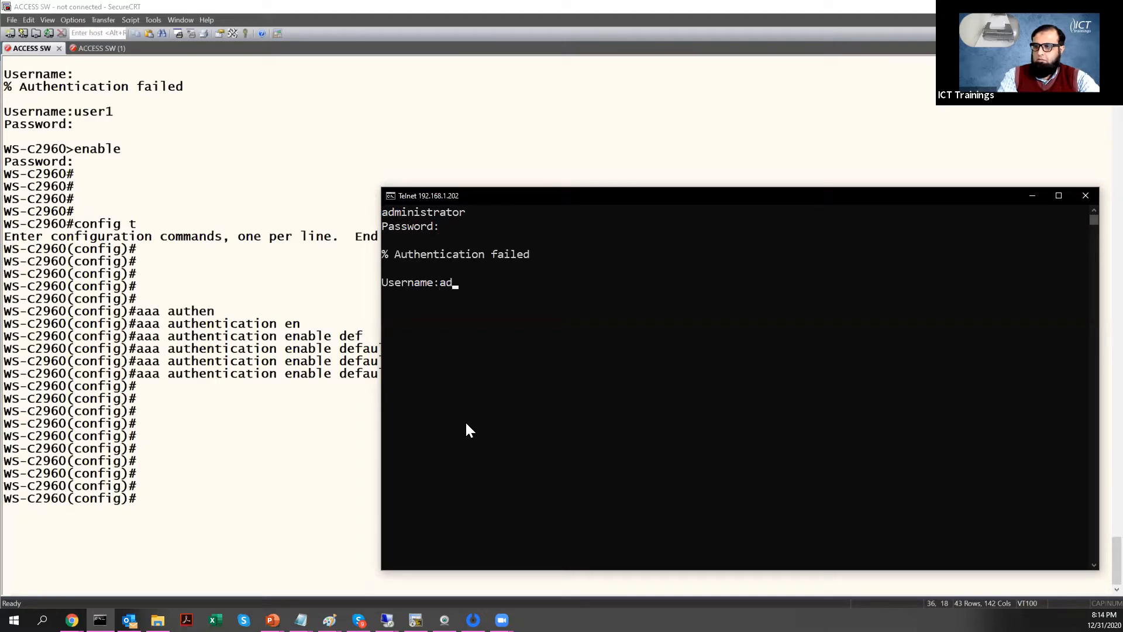
{"action": "type", "text": "ministrator"}
{"action": "key", "text": "Return"}
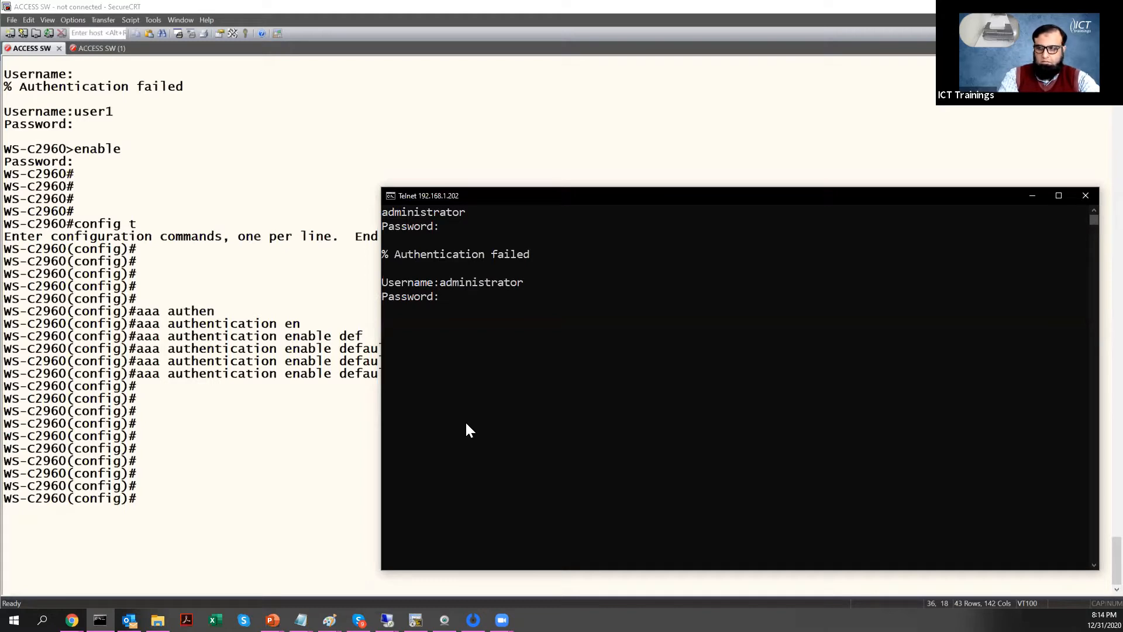
{"action": "left_click", "coordinate": [72, 620]}
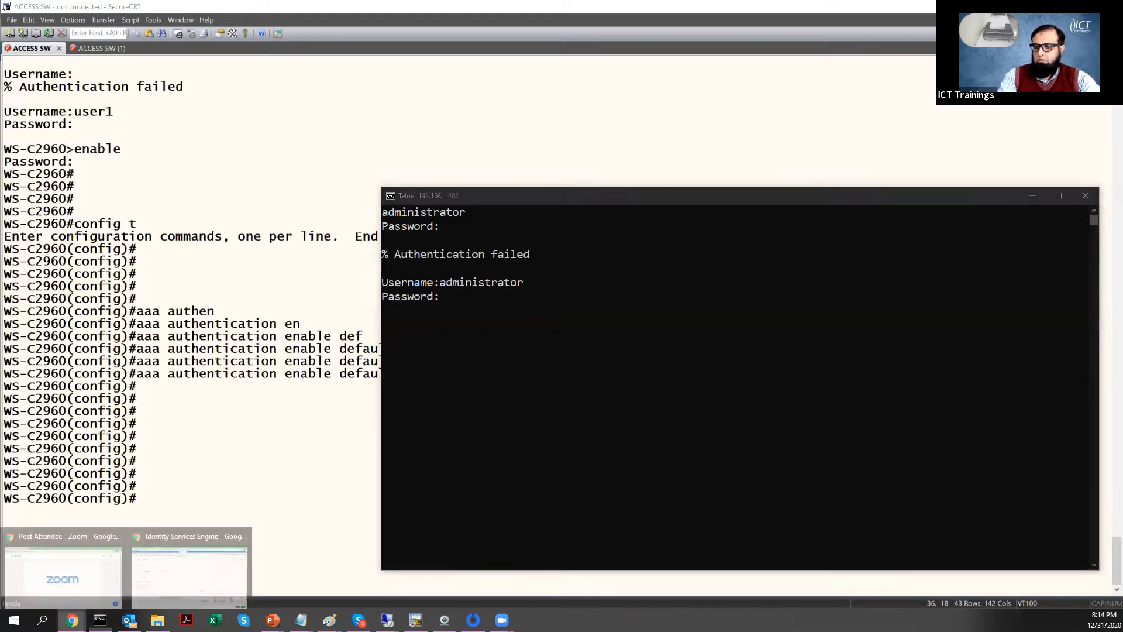
{"action": "left_click", "coordinate": [158, 582]}
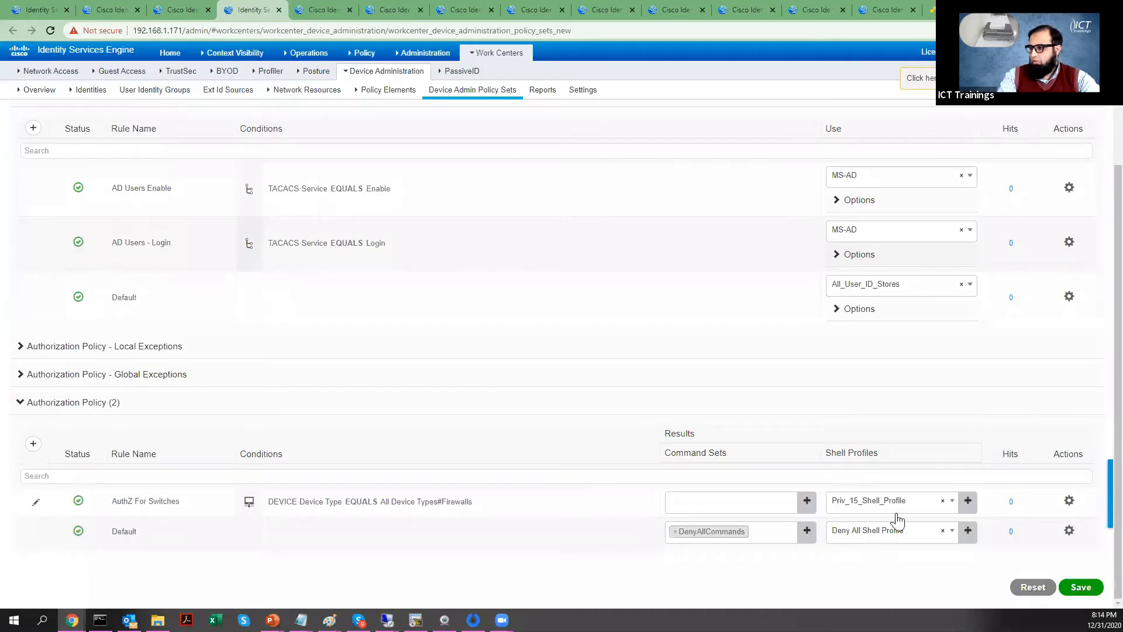
Step: Save the edited policy and log into the switch as administrator
{"action": "left_click", "coordinate": [1080, 589]}
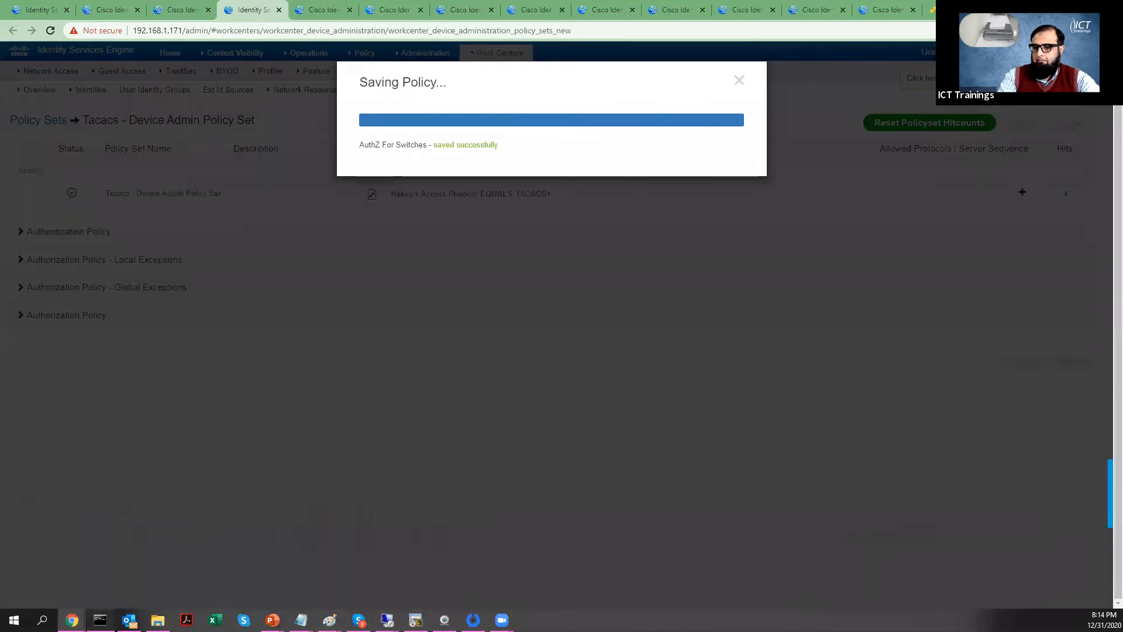
{"action": "left_click", "coordinate": [100, 620]}
{"action": "left_click", "coordinate": [464, 444]}
{"action": "type", "text": "adm"}
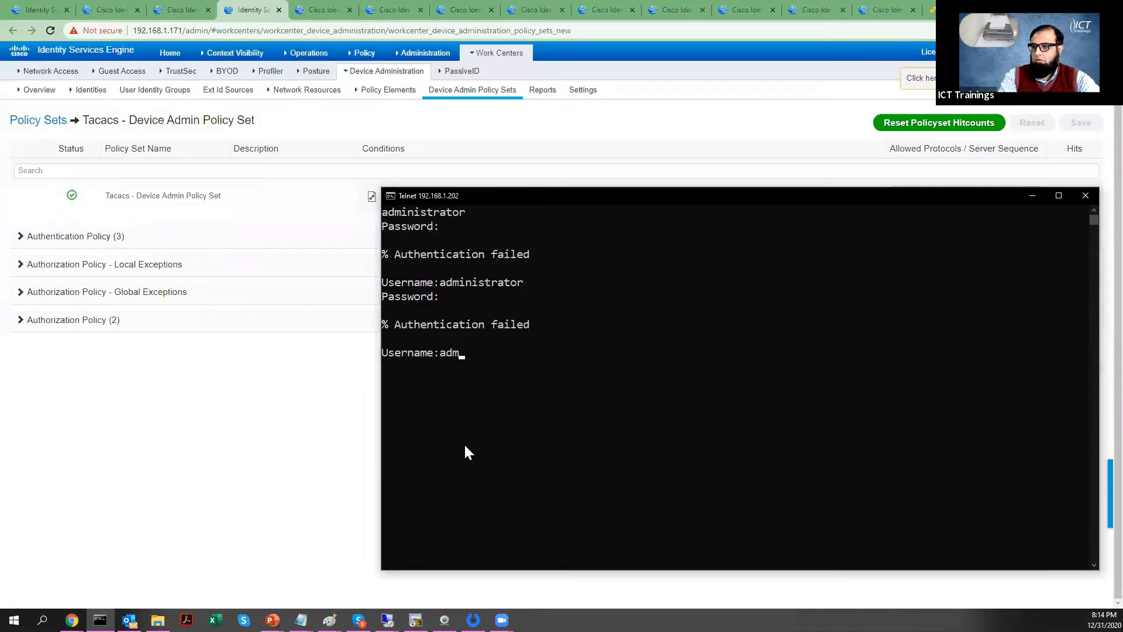
{"action": "type", "text": "inistrator"}
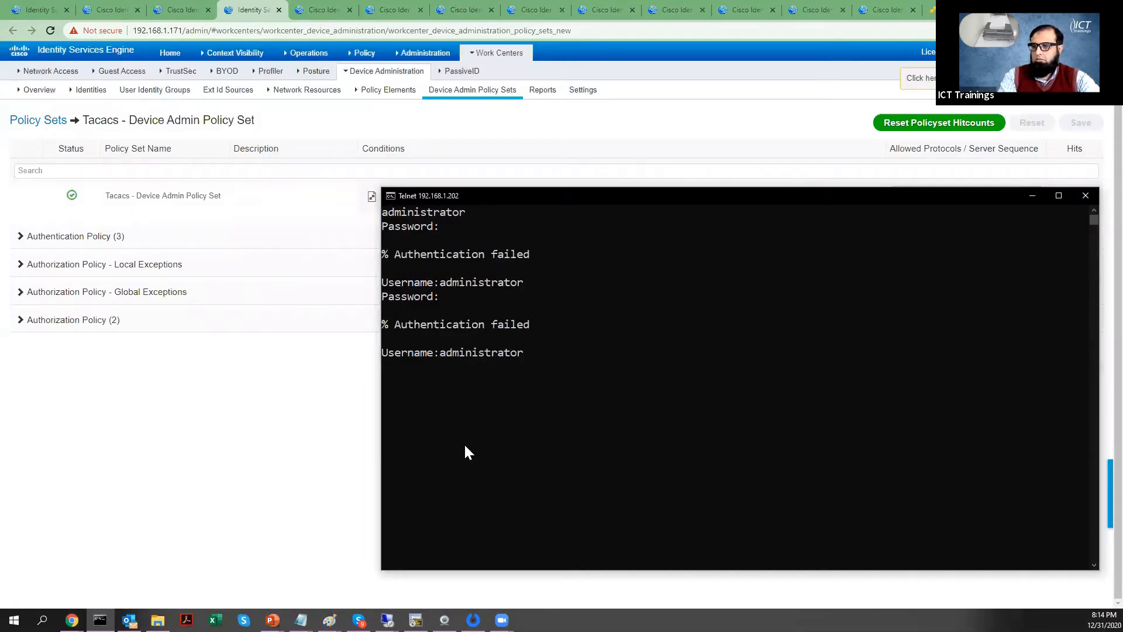
{"action": "key", "text": "Return"}
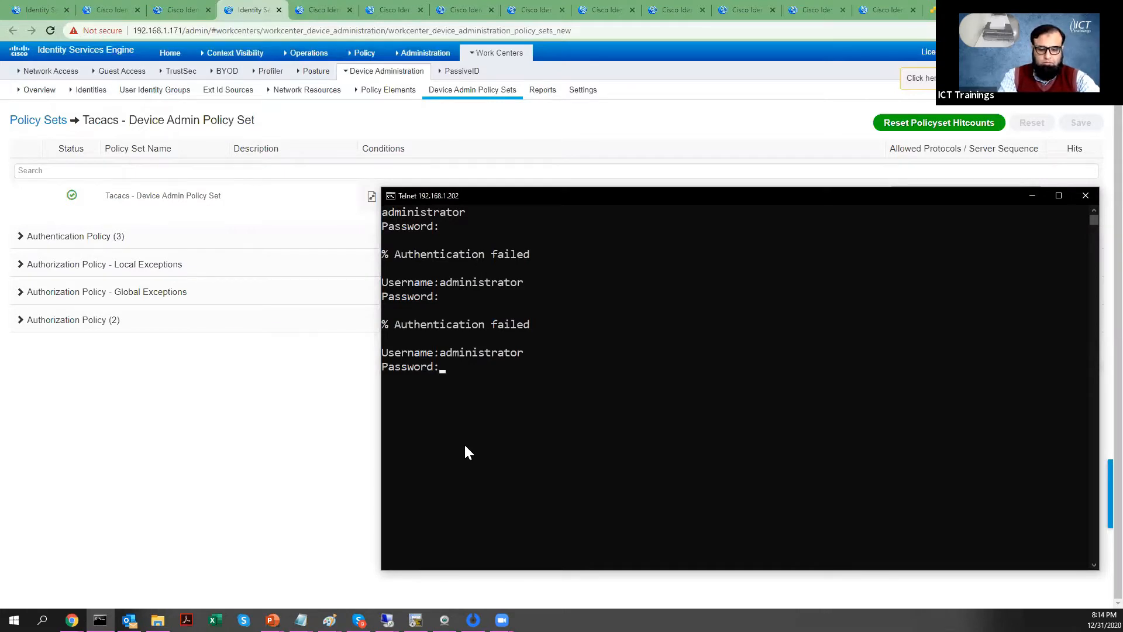
{"action": "key", "text": "Return"}
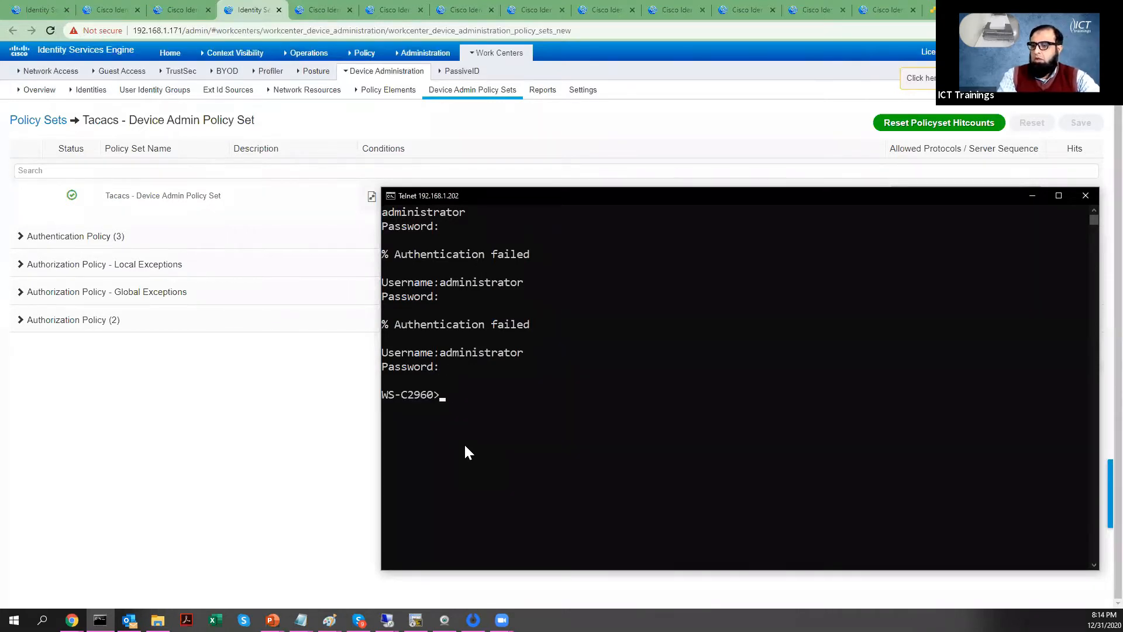
Step: Enter privileged mode on the switch with enable and the enable password
{"action": "type", "text": "enable"}
{"action": "key", "text": "Return"}
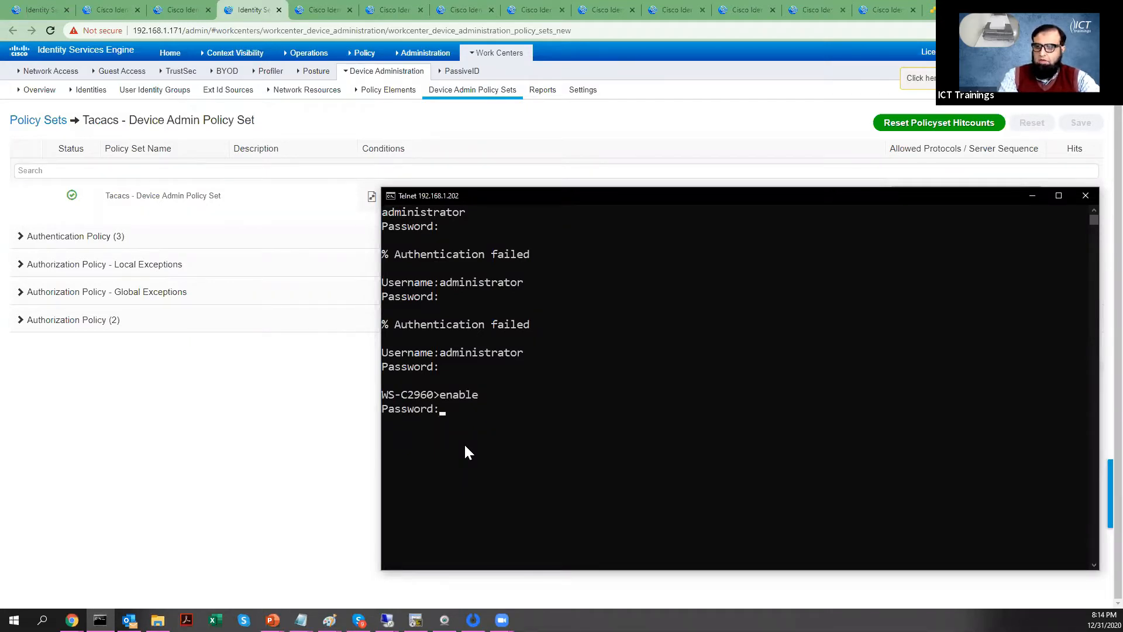
{"action": "key", "text": "Return"}
Step: Refresh the TACACS live logs and open the newest authentication entry's details
{"action": "left_click", "coordinate": [259, 406]}
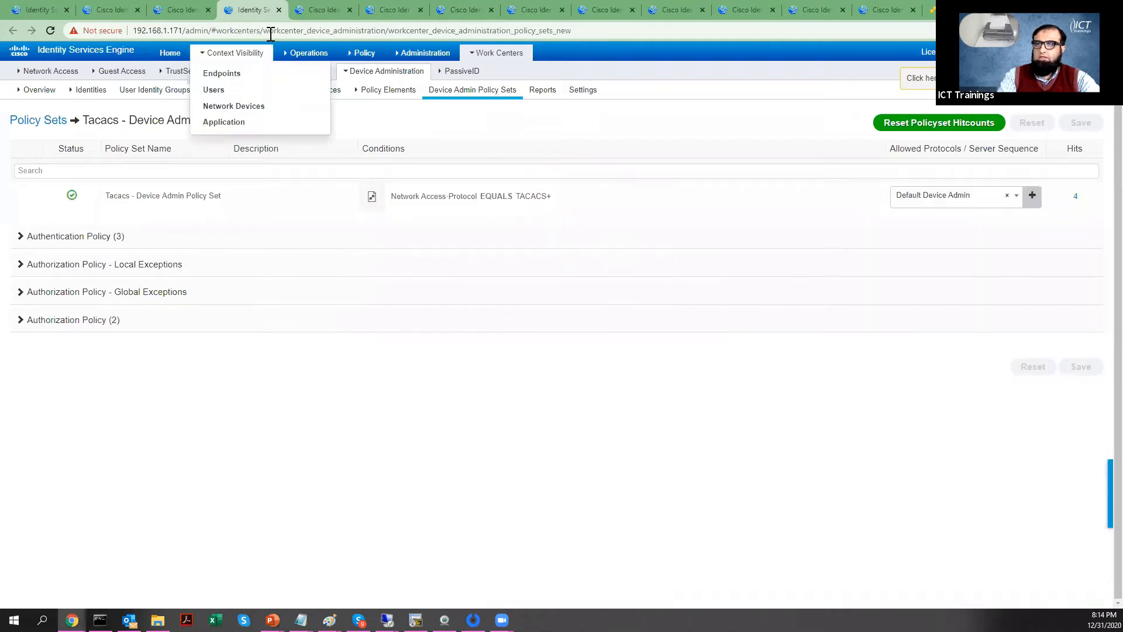
{"action": "left_click", "coordinate": [100, 7]}
{"action": "left_click", "coordinate": [59, 9]}
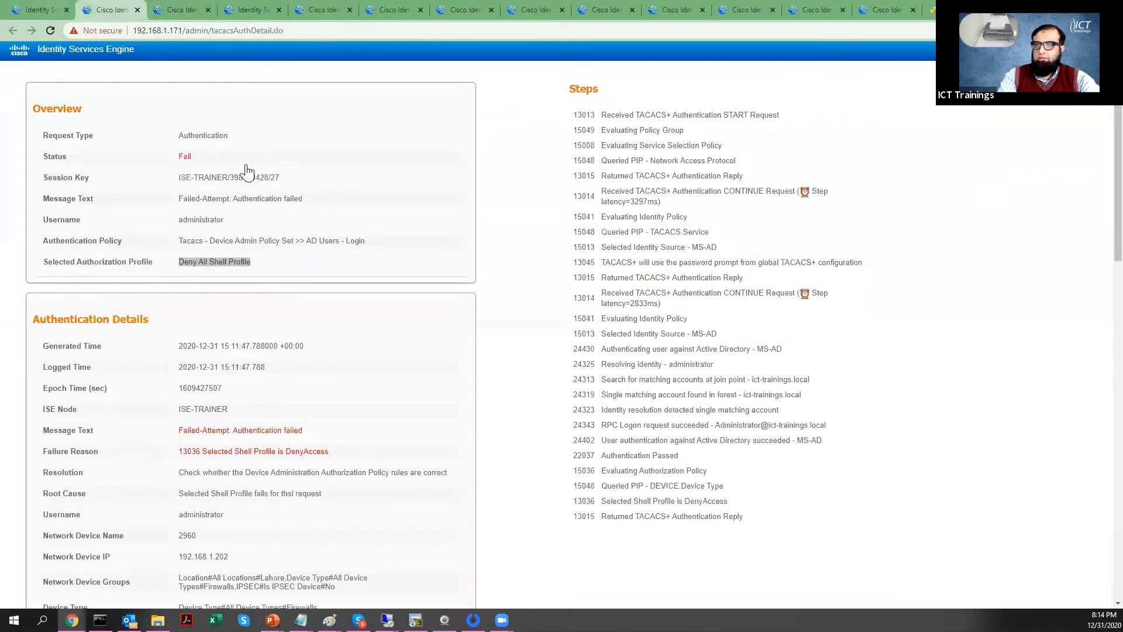
{"action": "left_click", "coordinate": [34, 95]}
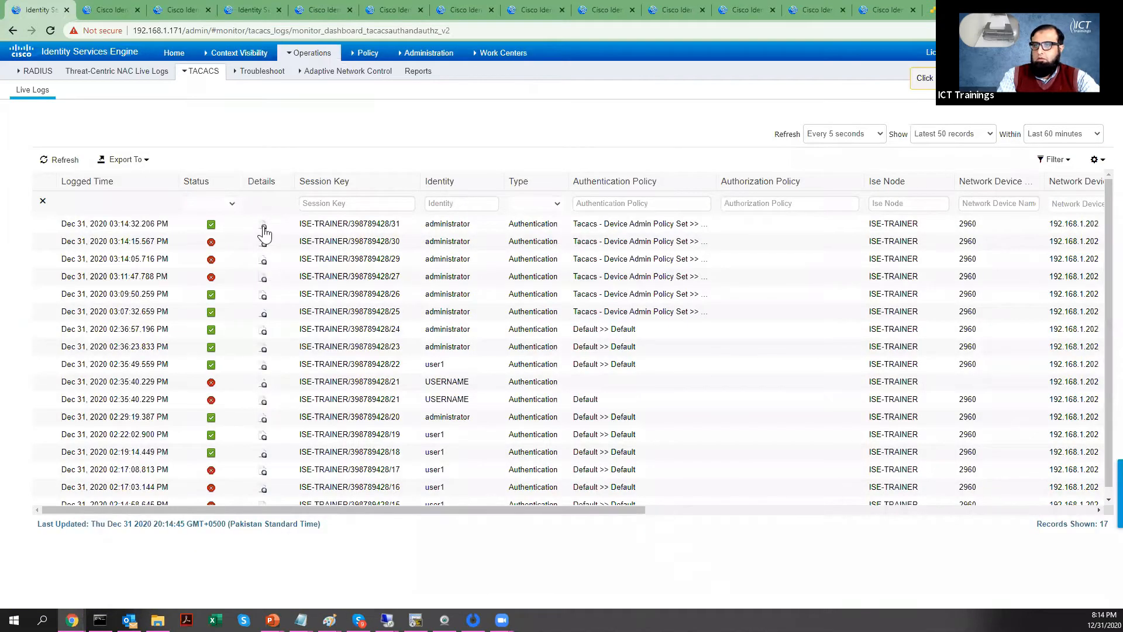
{"action": "left_click", "coordinate": [264, 227]}
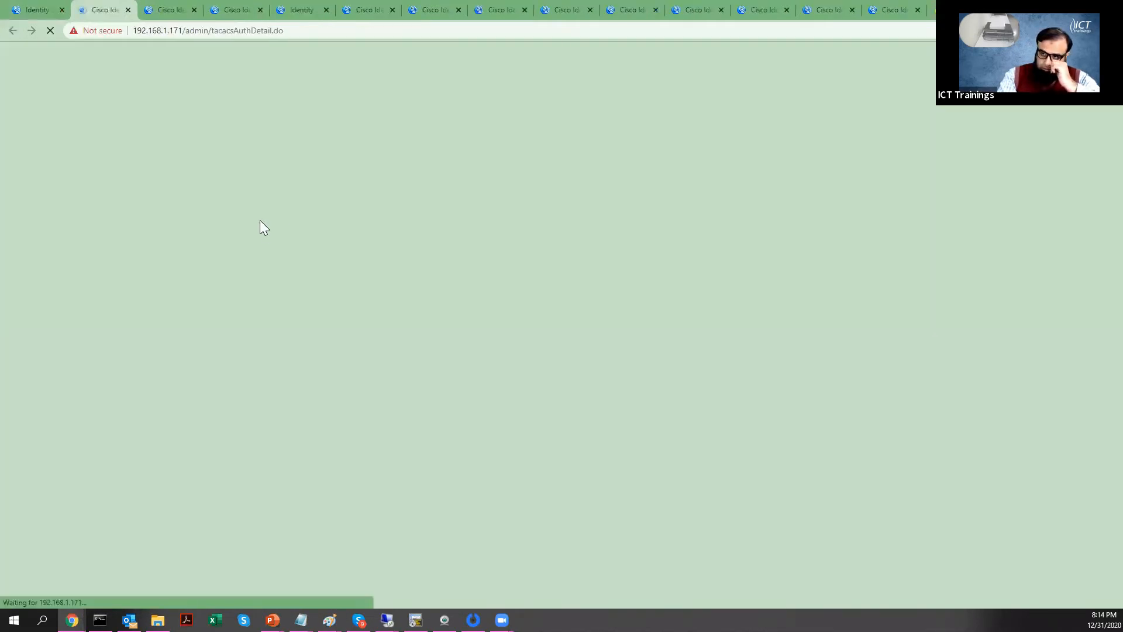
{"action": "scroll", "coordinate": [276, 359], "scroll_direction": "down", "scroll_amount": 8}
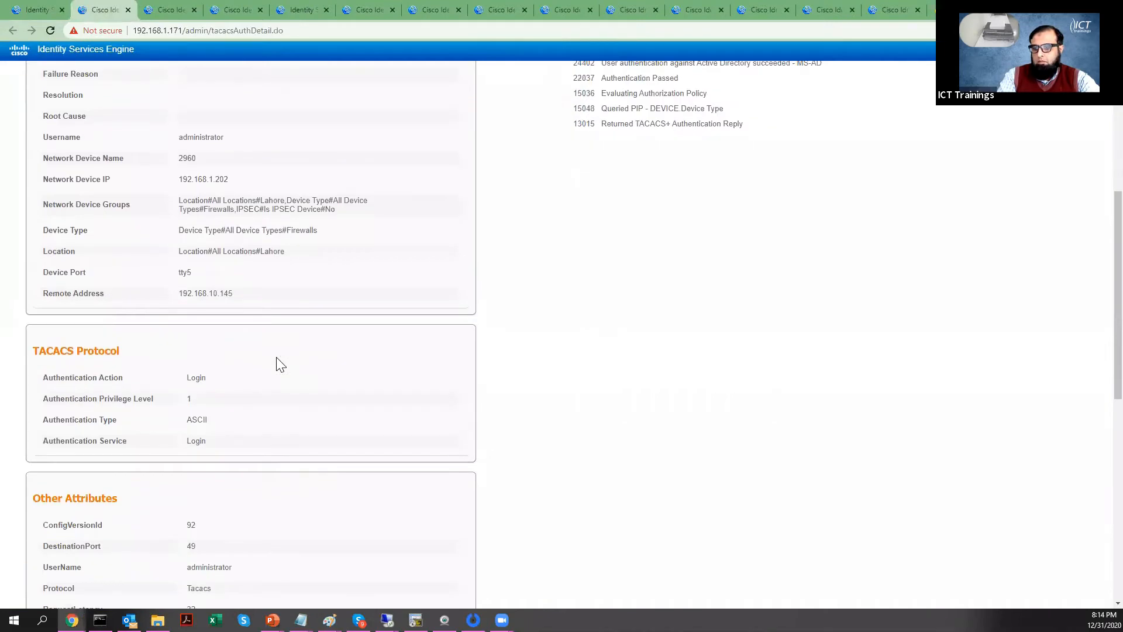
{"action": "scroll", "coordinate": [276, 363], "scroll_direction": "up", "scroll_amount": 8}
Step: Highlight the Tacacs - Device Admin Policy Set and Enable parts of the authentication policy name
{"action": "left_click", "coordinate": [36, 10]}
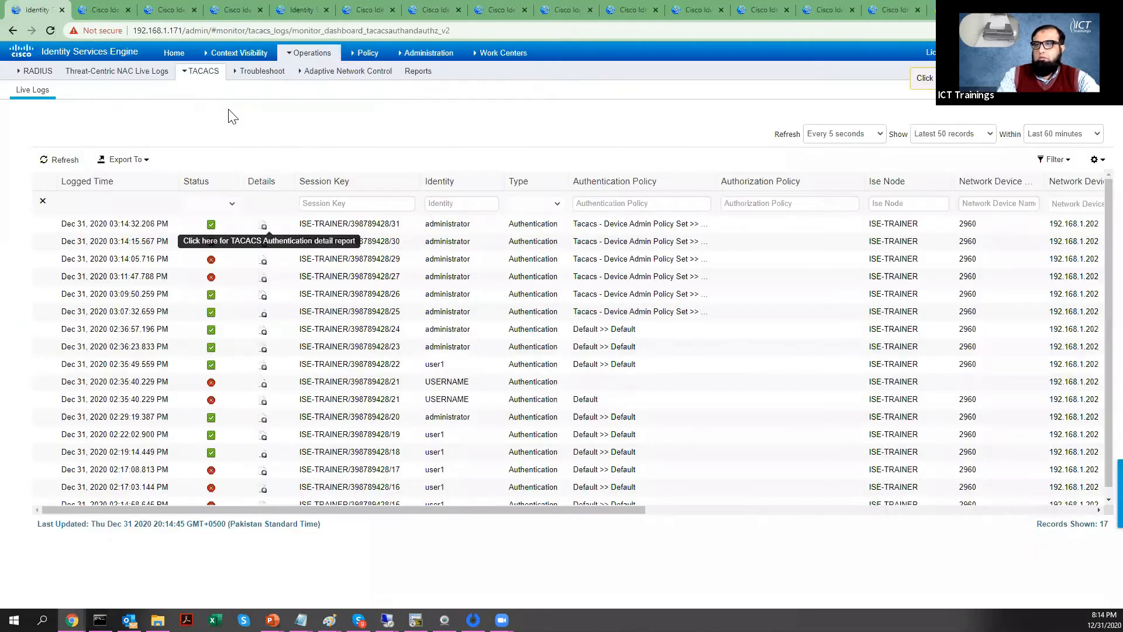
{"action": "left_click", "coordinate": [264, 227]}
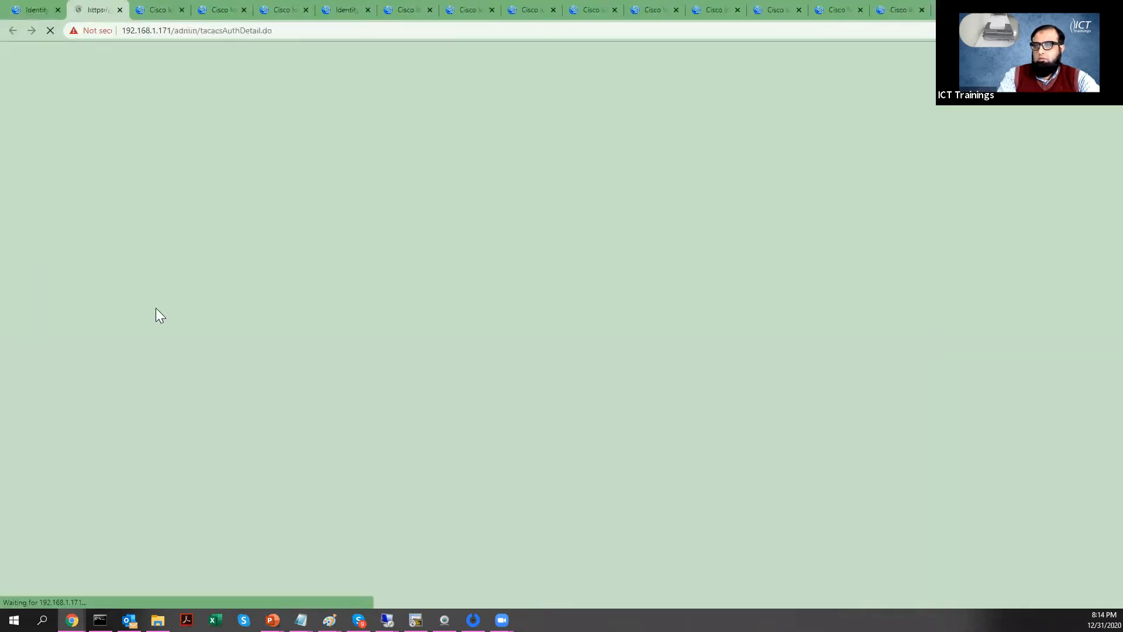
{"action": "scroll", "coordinate": [184, 368], "scroll_direction": "down", "scroll_amount": 8}
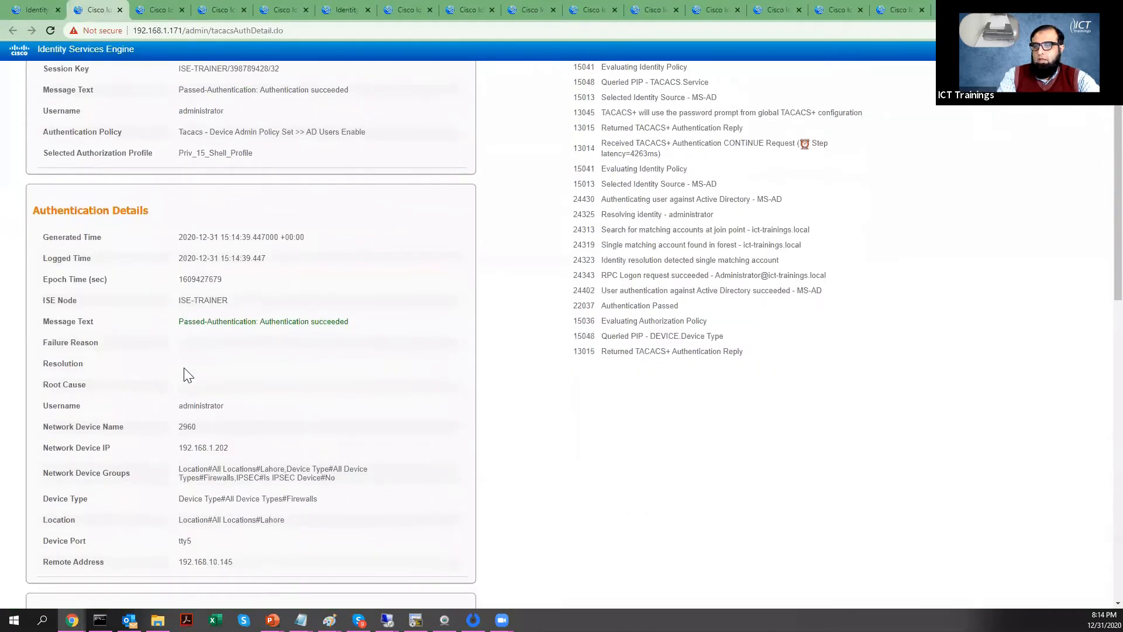
{"action": "left_click_drag", "start_coordinate": [188, 364], "coordinate": [216, 364]}
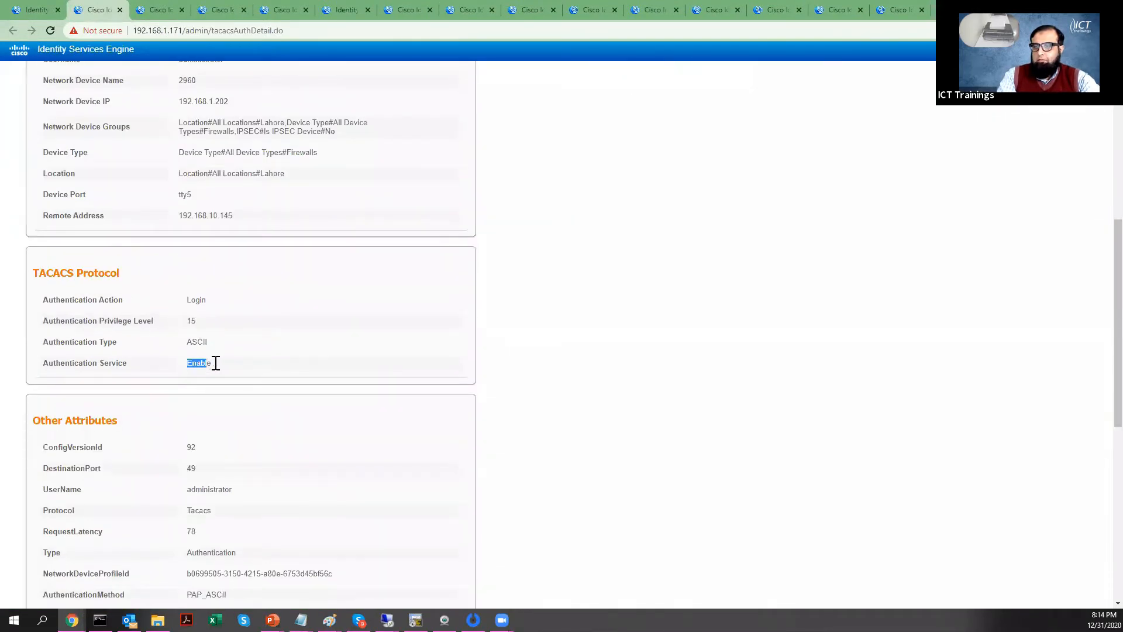
{"action": "scroll", "coordinate": [218, 361], "scroll_direction": "up", "scroll_amount": 5}
{"action": "scroll", "coordinate": [218, 362], "scroll_direction": "up", "scroll_amount": 3}
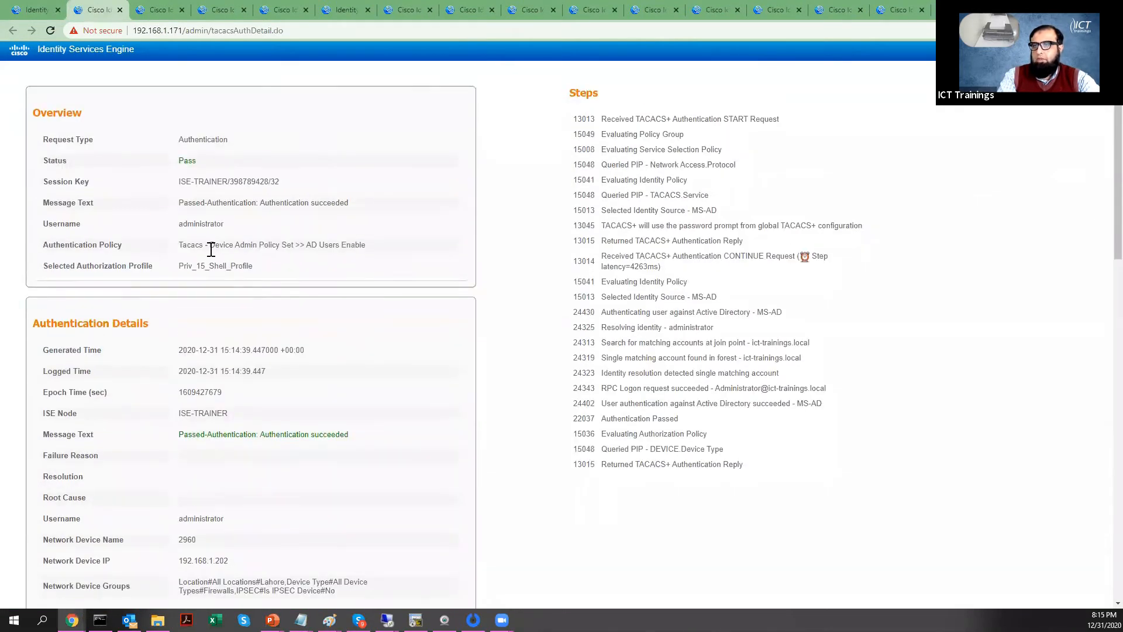
{"action": "left_click_drag", "start_coordinate": [182, 242], "coordinate": [301, 253]}
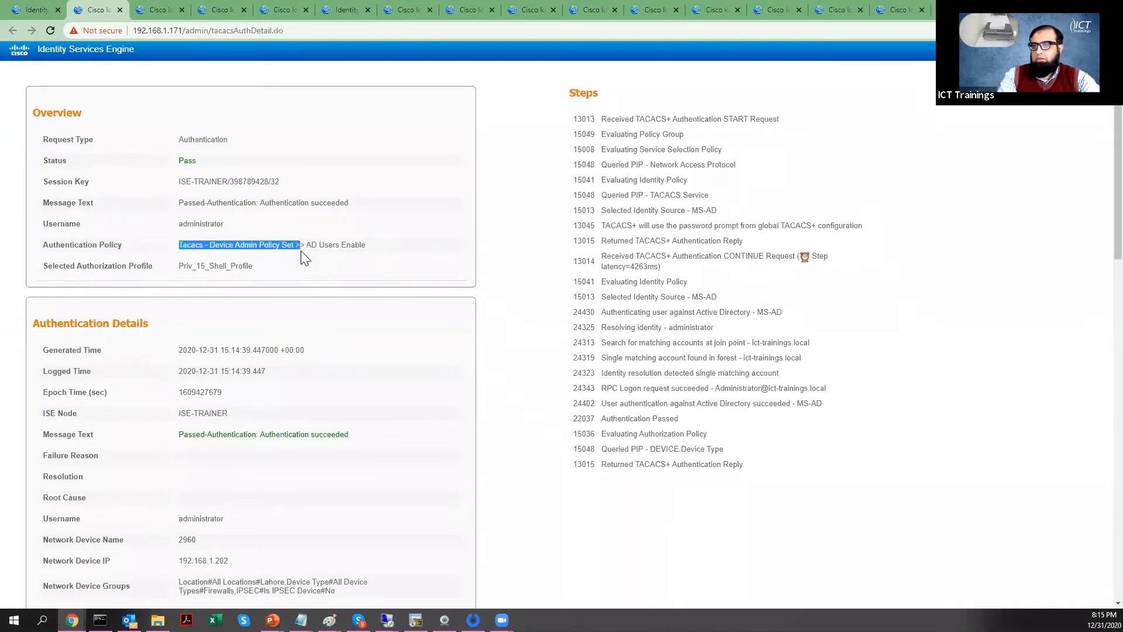
{"action": "left_click", "coordinate": [182, 249]}
{"action": "left_click_drag", "start_coordinate": [181, 248], "coordinate": [295, 252]}
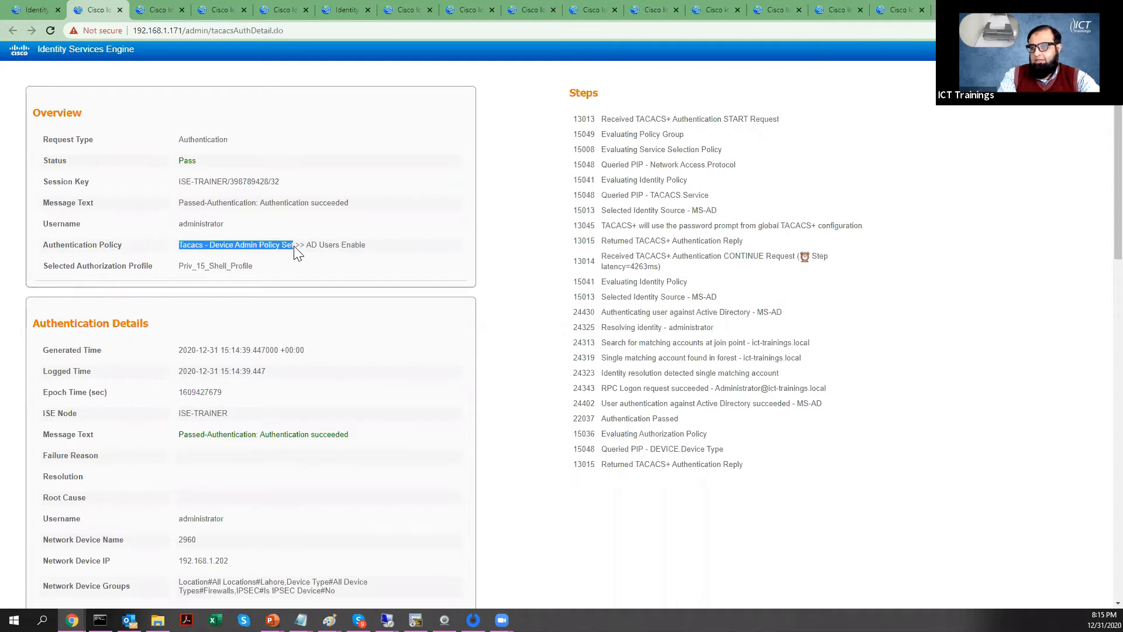
{"action": "left_click", "coordinate": [305, 245]}
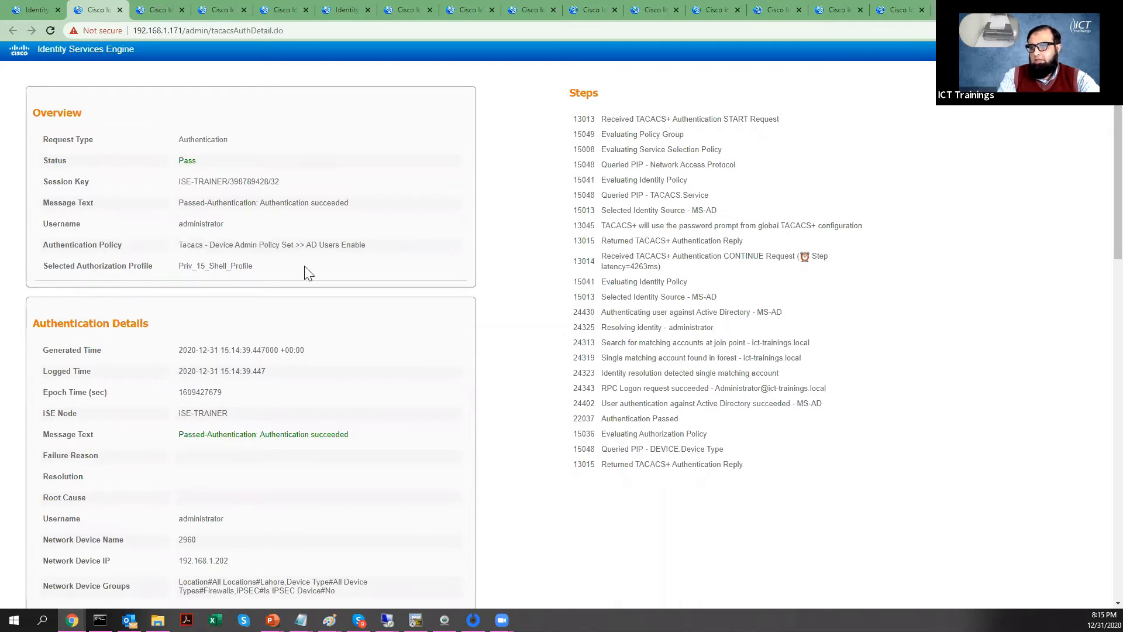
{"action": "left_click_drag", "start_coordinate": [306, 244], "coordinate": [365, 246]}
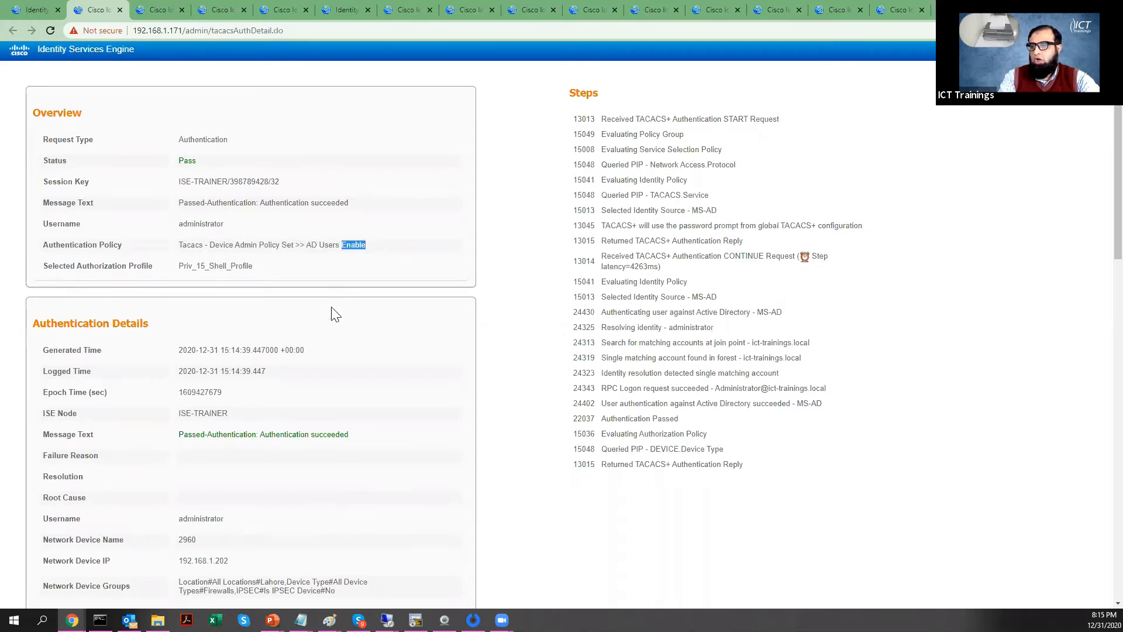
Step: Compare with the Login authentication detail, then expand the Device Admin Authentication Policy
{"action": "left_click", "coordinate": [164, 9]}
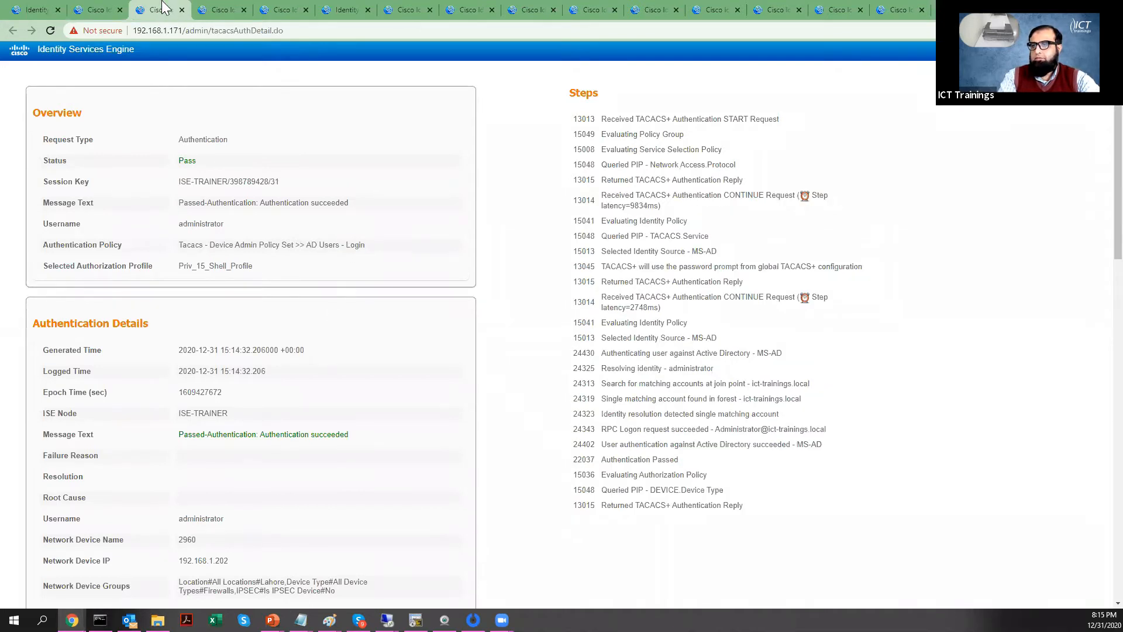
{"action": "left_click", "coordinate": [33, 7]}
{"action": "left_click", "coordinate": [220, 8]}
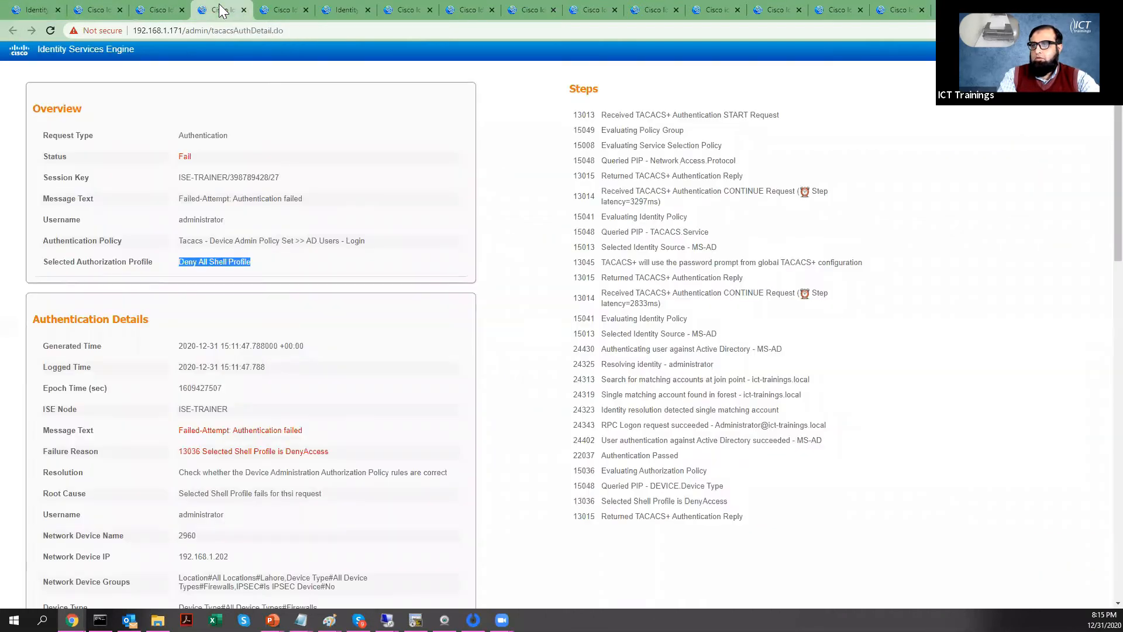
{"action": "left_click", "coordinate": [163, 7]}
{"action": "left_click", "coordinate": [115, 8]}
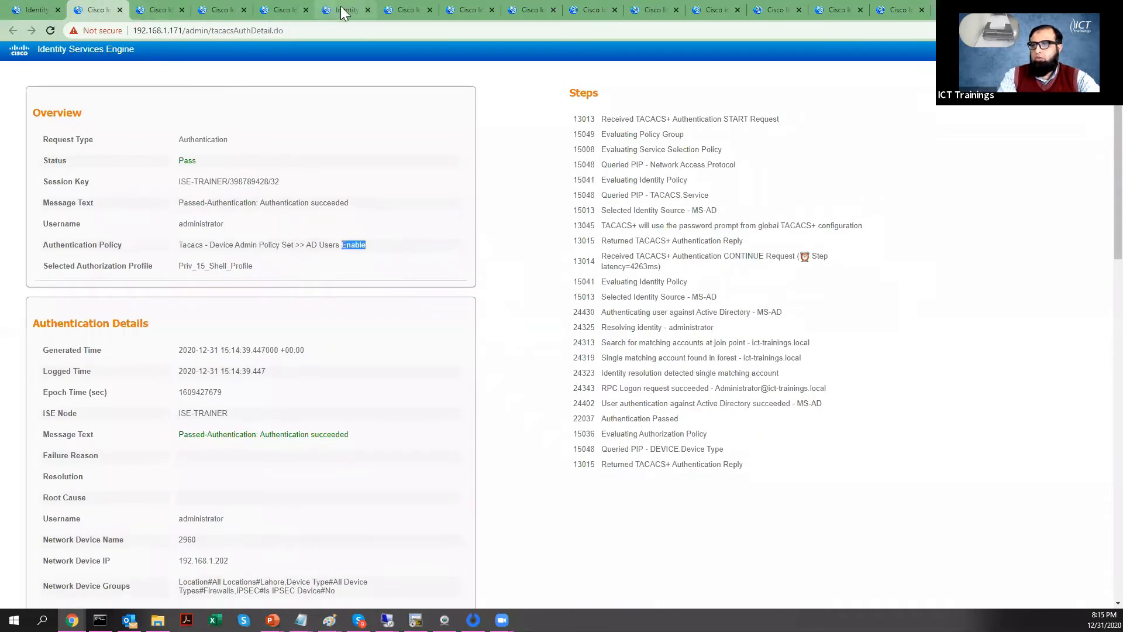
{"action": "left_click", "coordinate": [344, 9]}
{"action": "left_click", "coordinate": [50, 241]}
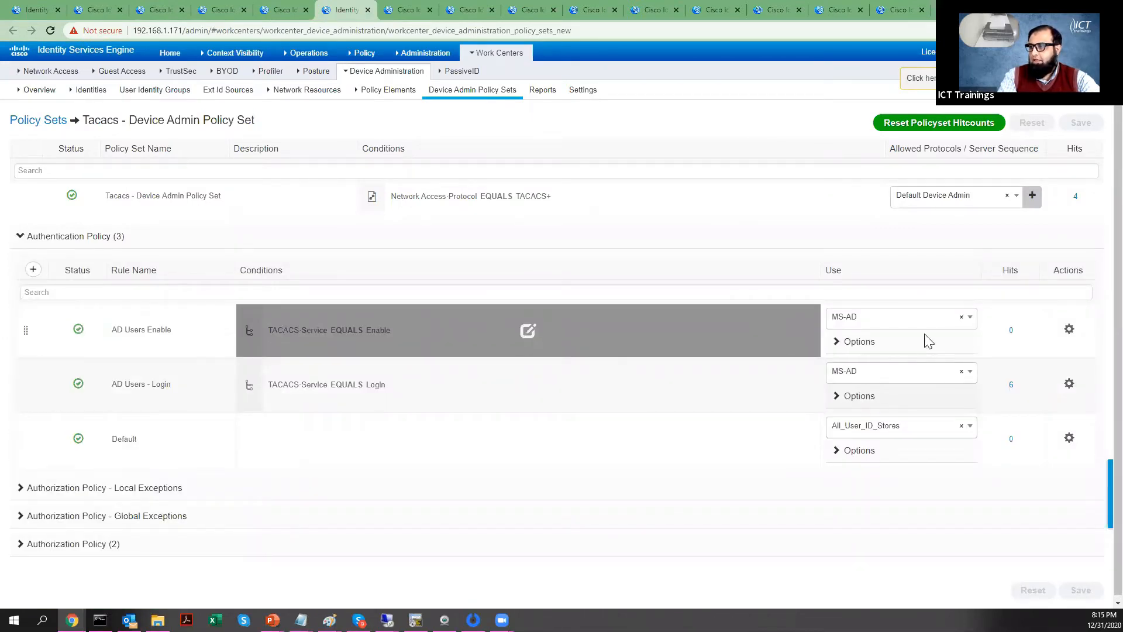
Step: Switch the AD Users Enable rule's identity source from MS-AD to Internal_Only
{"action": "left_click", "coordinate": [969, 320]}
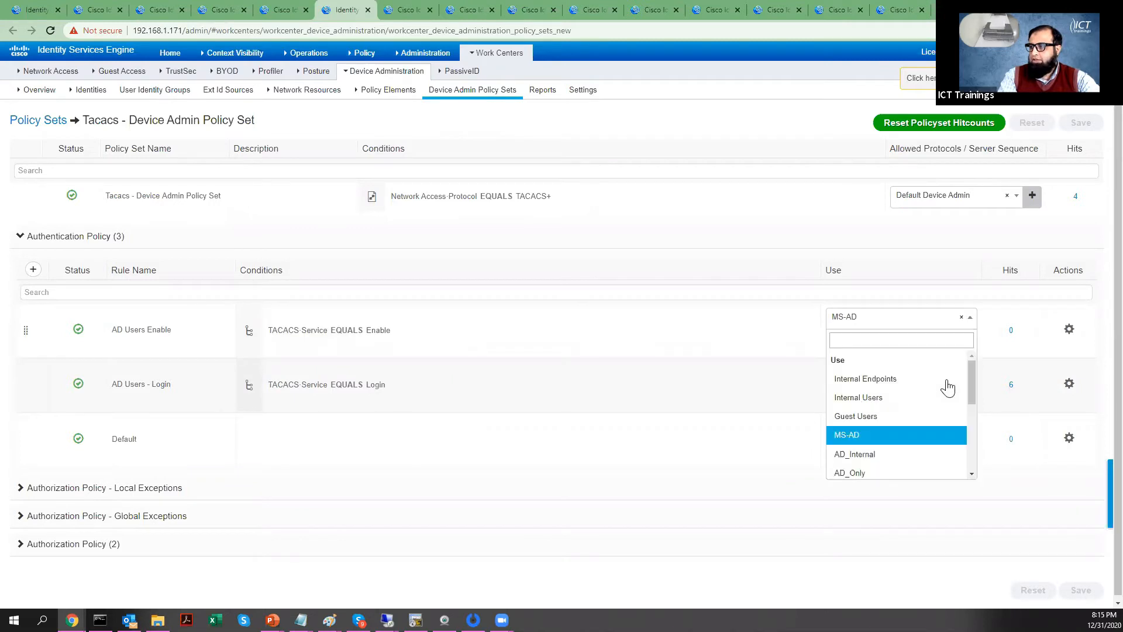
{"action": "scroll", "coordinate": [925, 466], "scroll_direction": "down", "scroll_amount": 1}
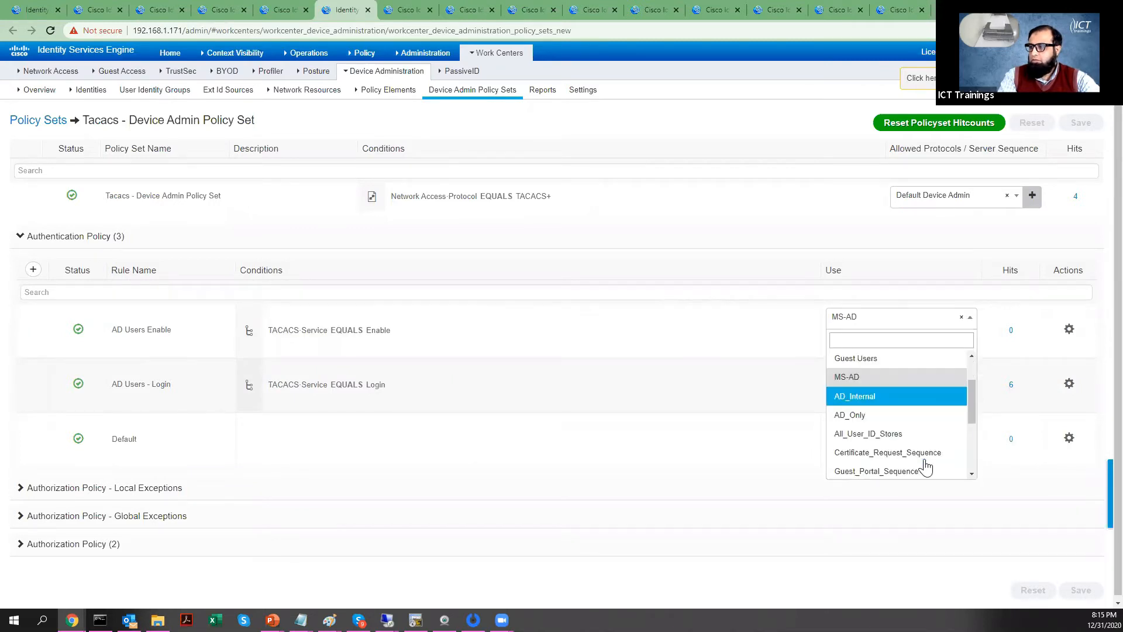
{"action": "scroll", "coordinate": [925, 466], "scroll_direction": "down", "scroll_amount": 1}
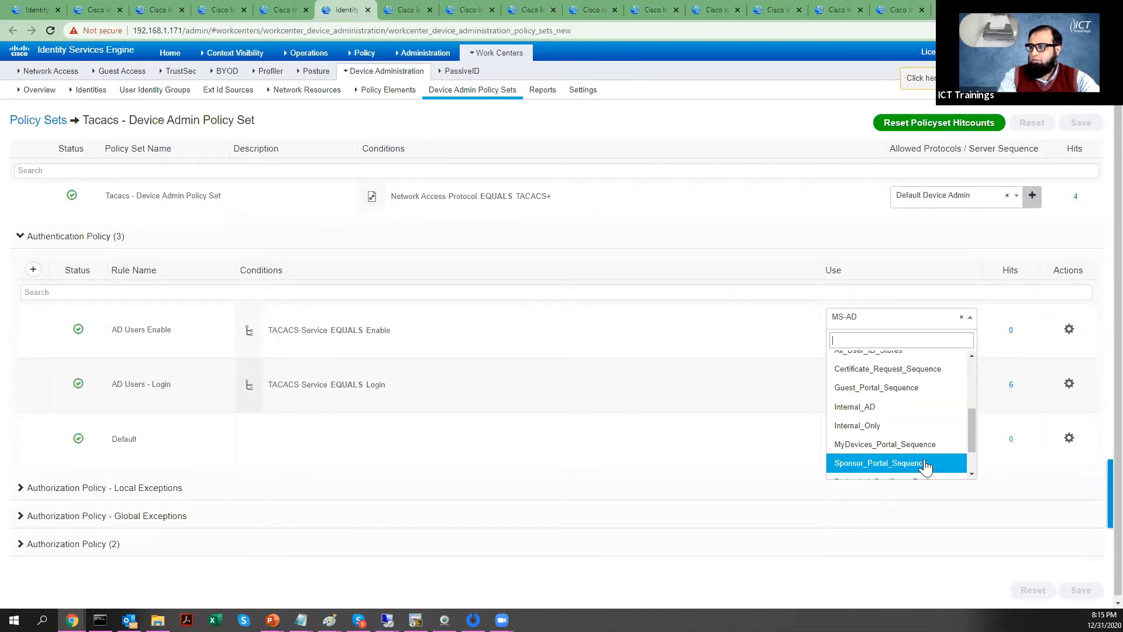
{"action": "left_click", "coordinate": [910, 427]}
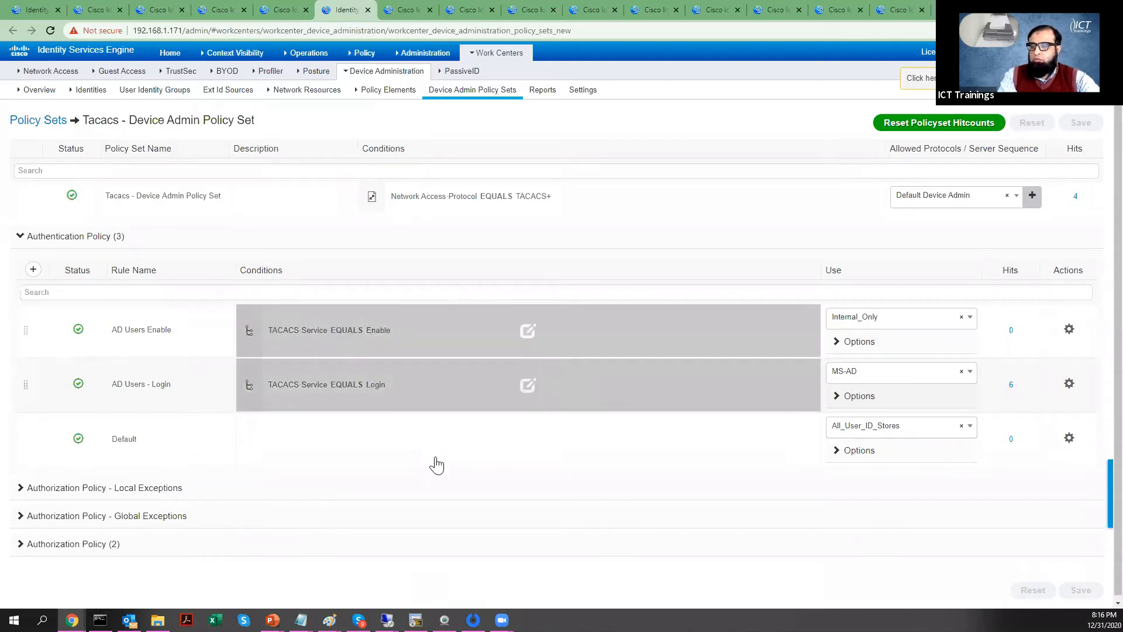
{"action": "left_click", "coordinate": [100, 620]}
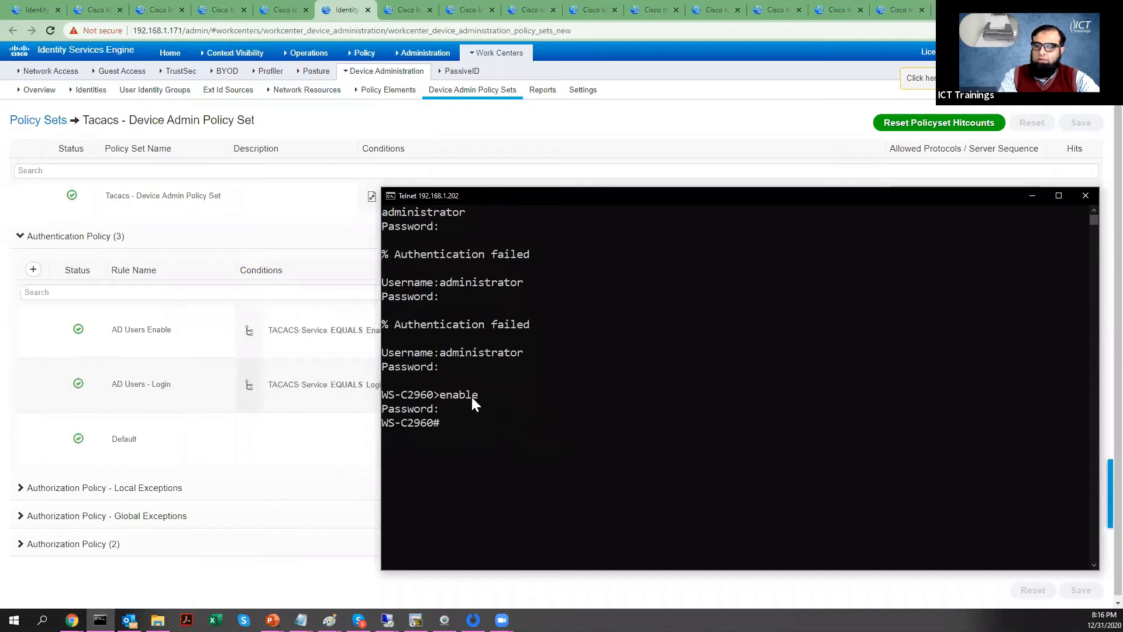
Step: Go to Administration > Identity Management > Identities to list network access users
{"action": "left_click", "coordinate": [314, 476]}
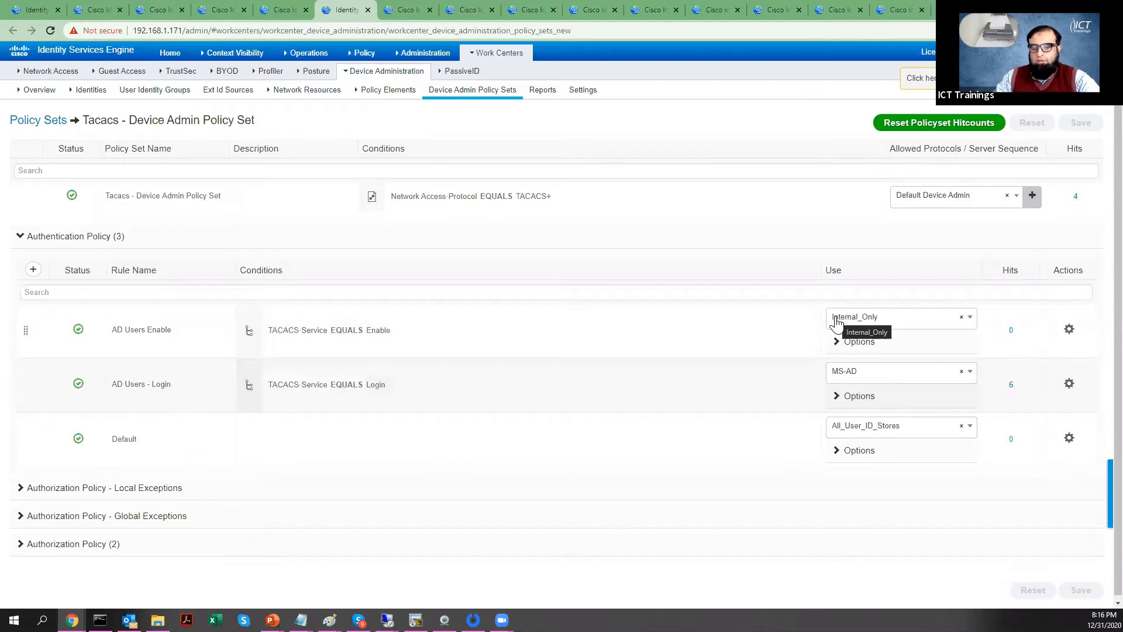
{"action": "mouse_move", "coordinate": [426, 52]}
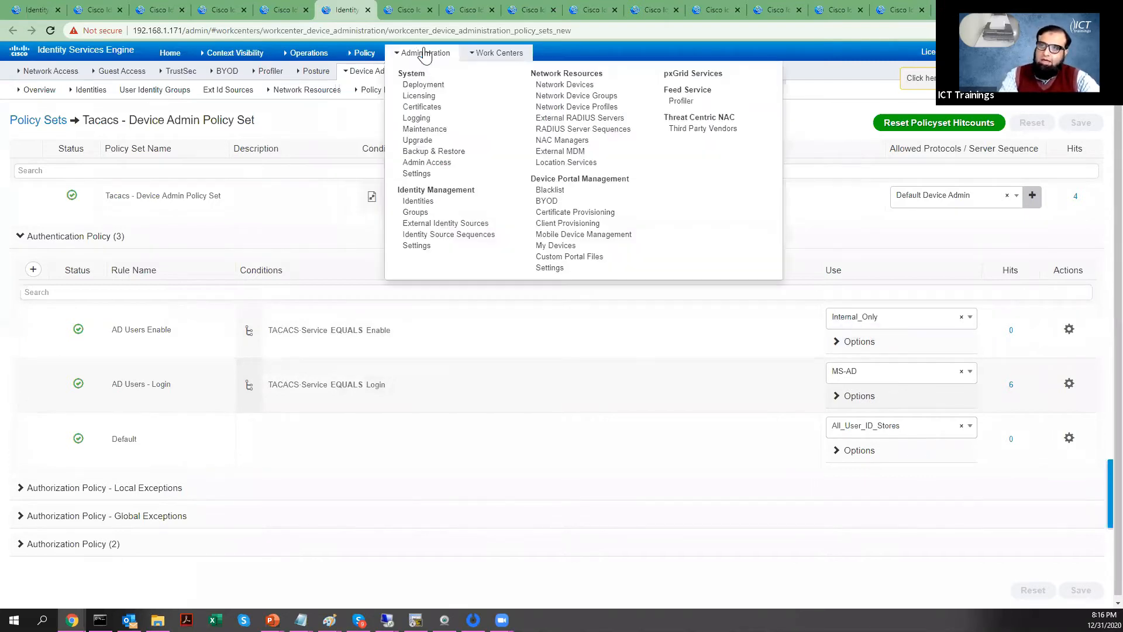
{"action": "left_click", "coordinate": [432, 204]}
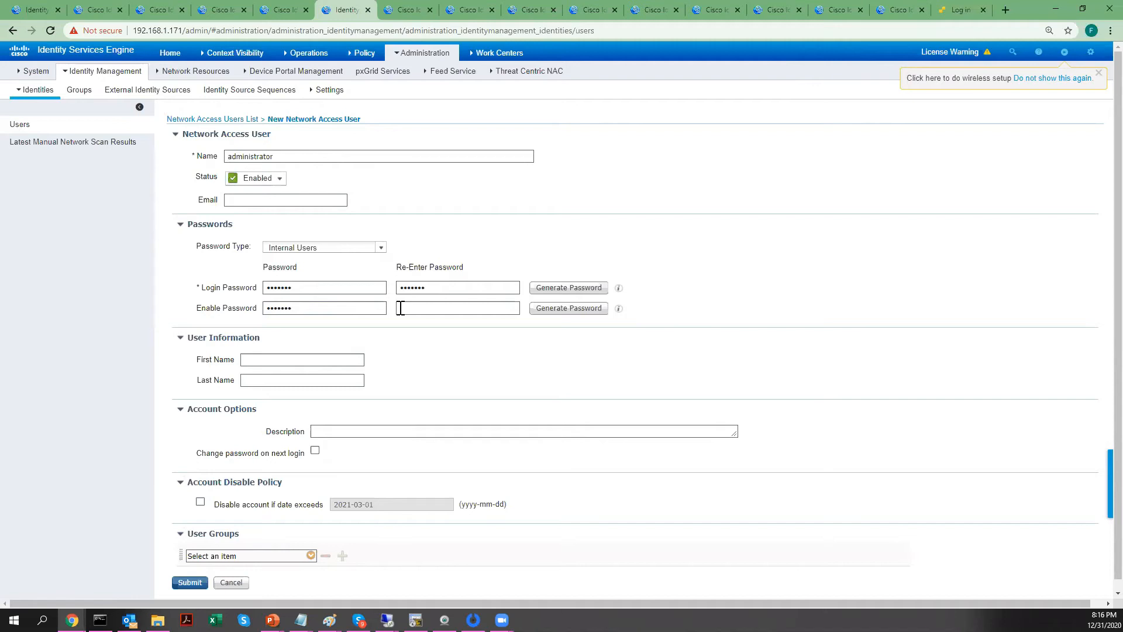
Step: Confirm the enable password and submit the new administrator network access user
{"action": "left_click", "coordinate": [401, 308]}
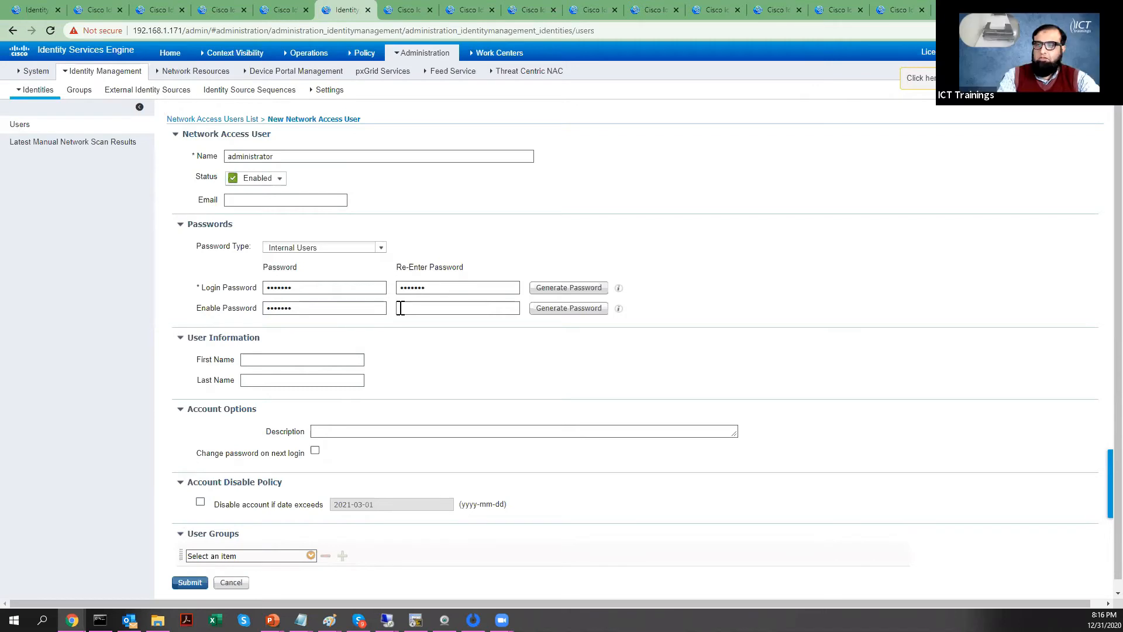
{"action": "type", "text": "•••"}
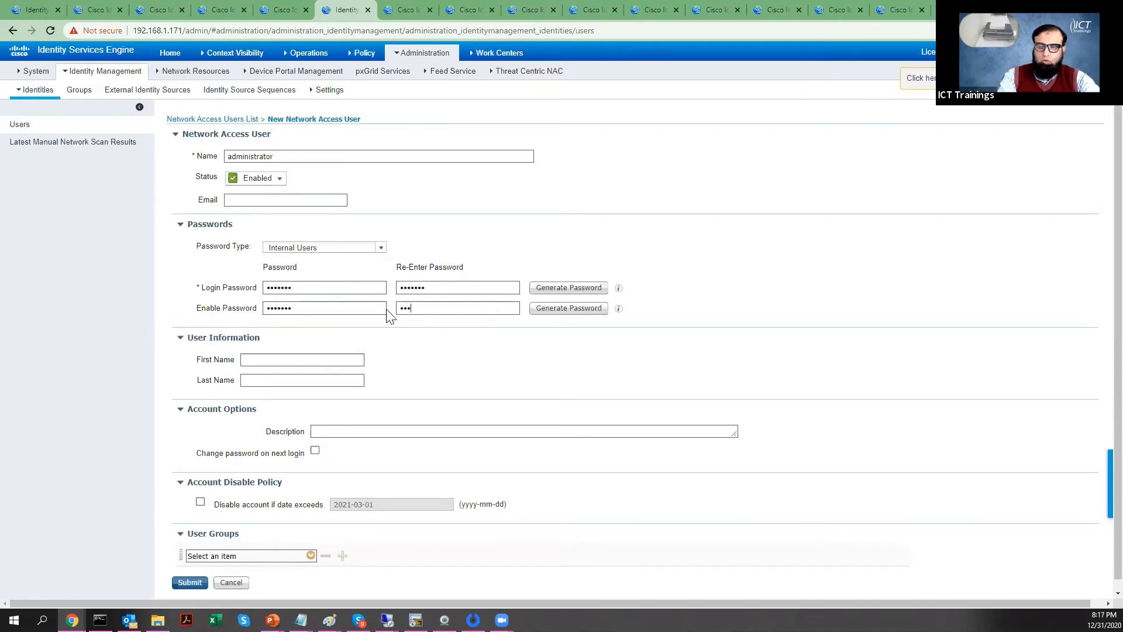
{"action": "type", "text": "•"}
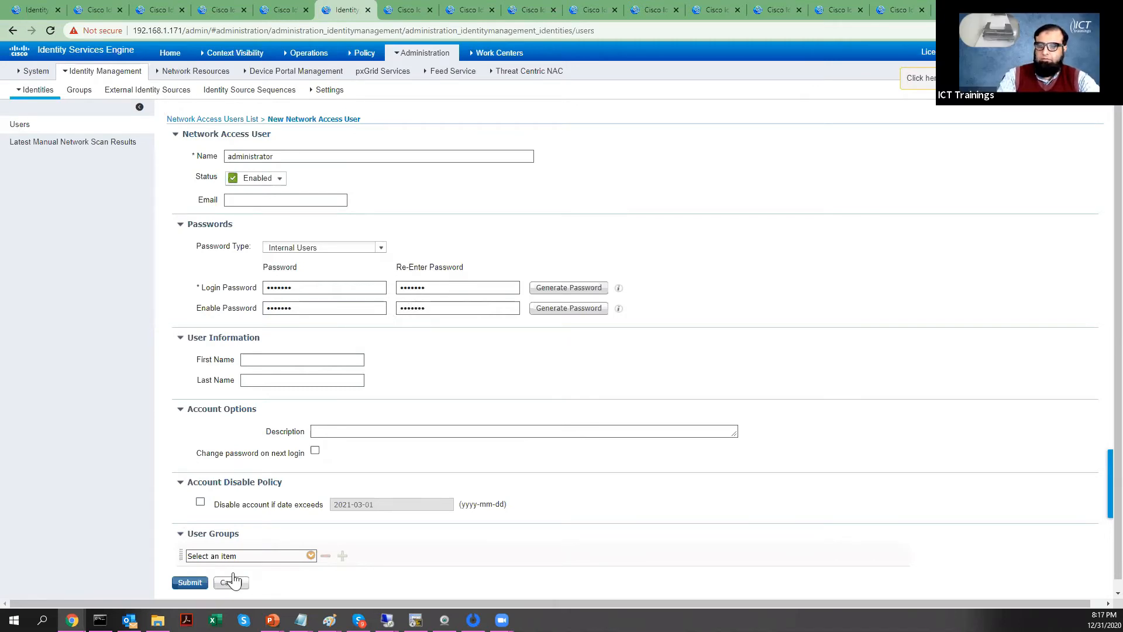
{"action": "left_click", "coordinate": [187, 582]}
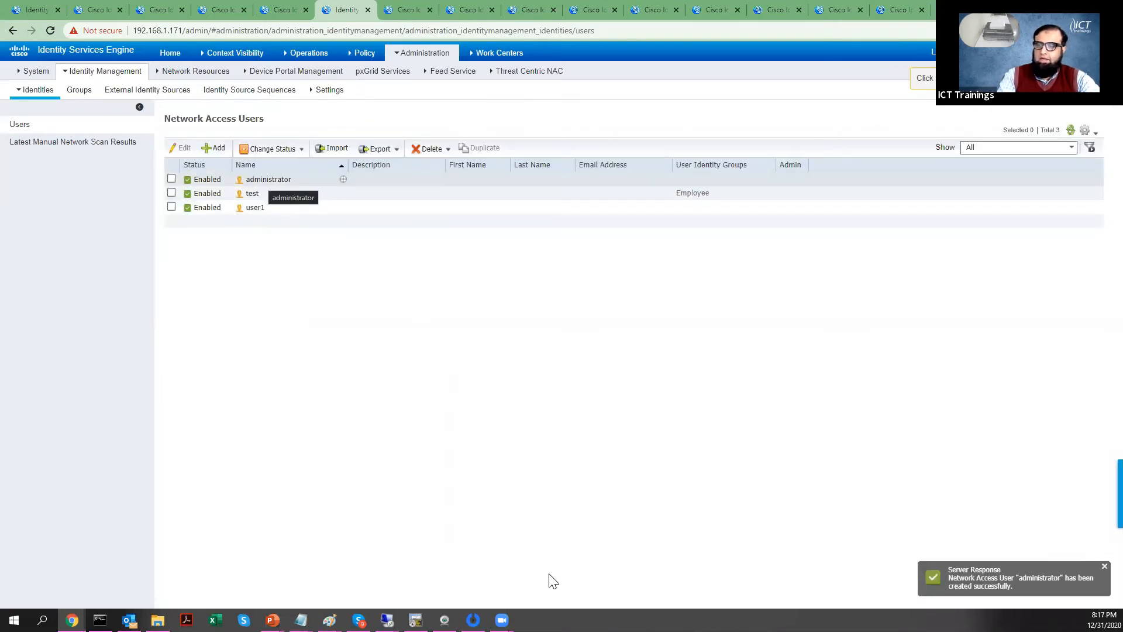
Step: Run disable, then enable with the enable password on the switch, and view the live logs
{"action": "left_click", "coordinate": [100, 620]}
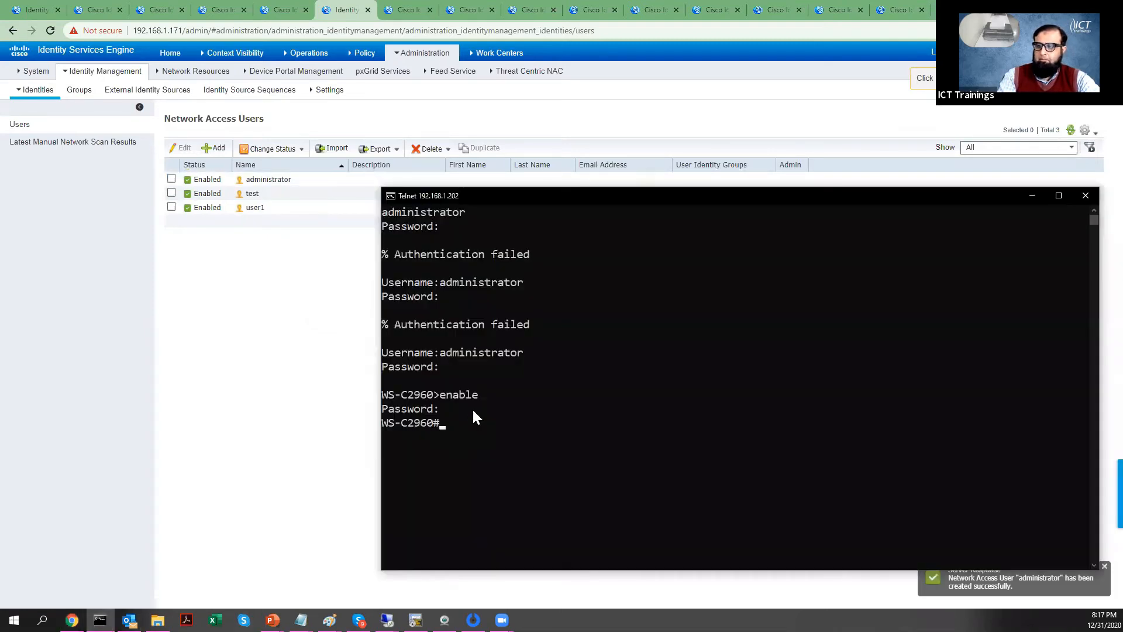
{"action": "type", "text": "disable"}
{"action": "key", "text": "Return"}
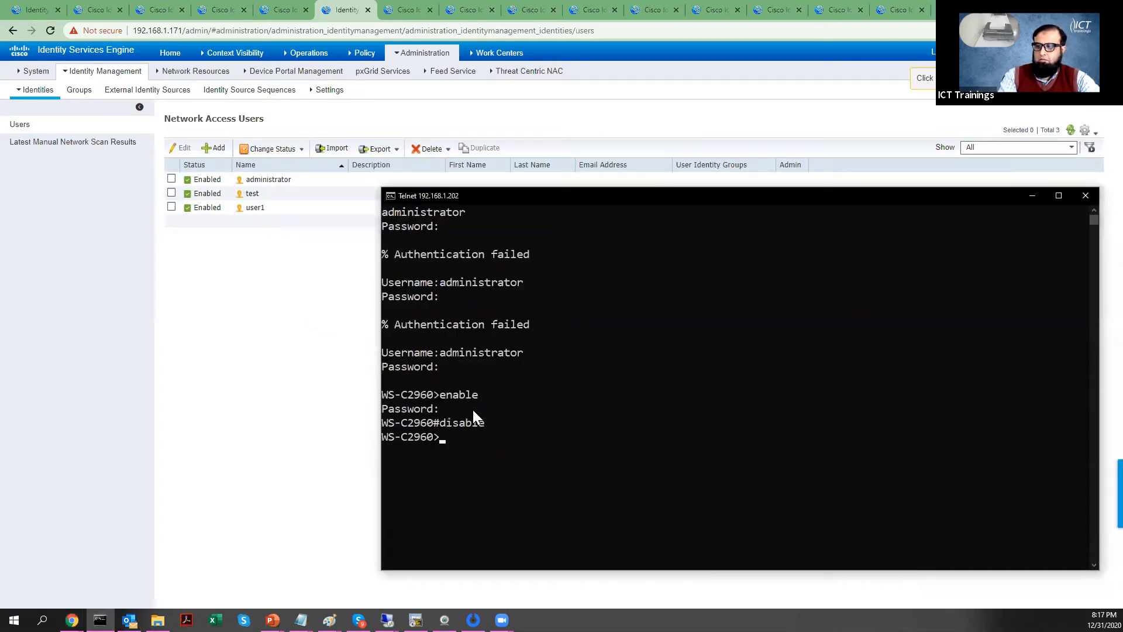
{"action": "type", "text": "enable"}
{"action": "key", "text": "Return"}
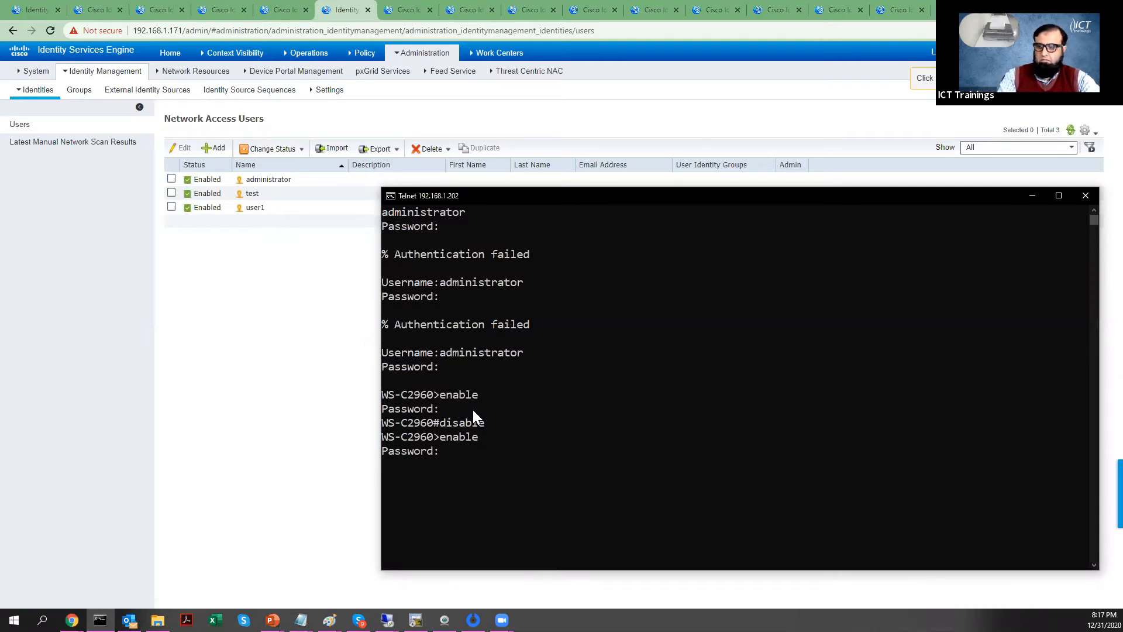
{"action": "key", "text": "Return"}
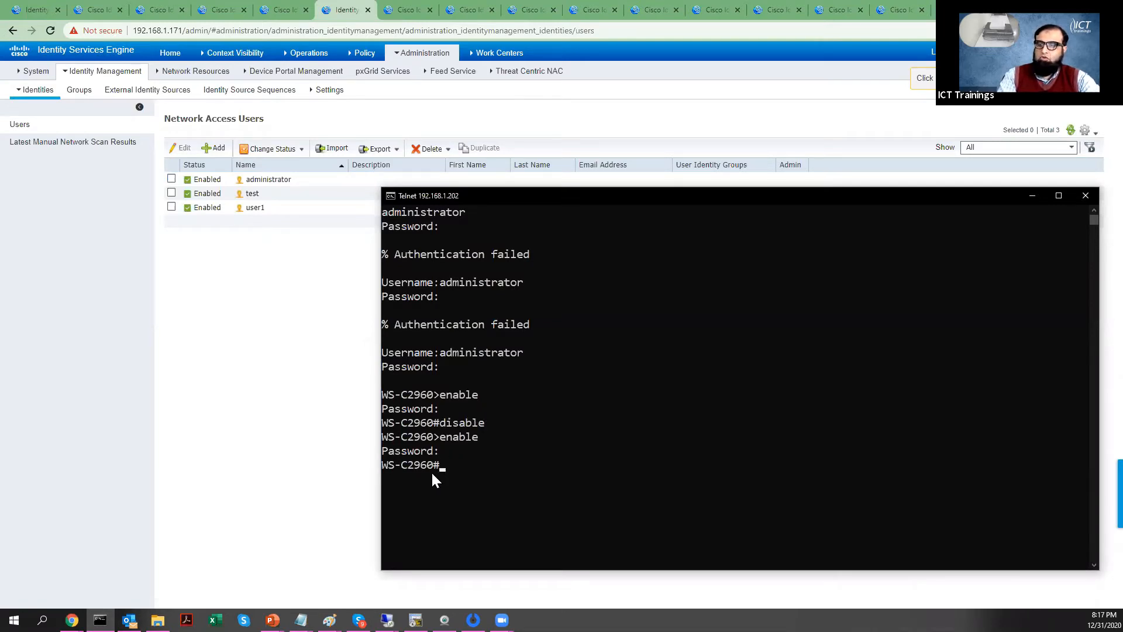
{"action": "left_click", "coordinate": [54, 5]}
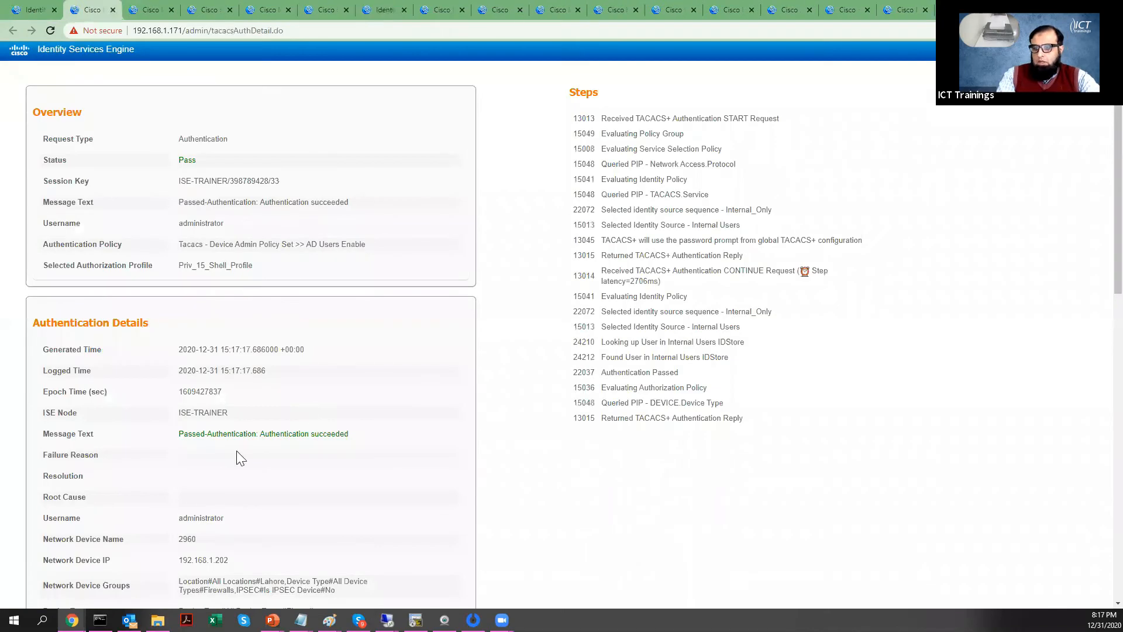
Step: Highlight the Enable service and the Internal Users identity source step in the detail report
{"action": "scroll", "coordinate": [237, 465], "scroll_direction": "down", "scroll_amount": 6}
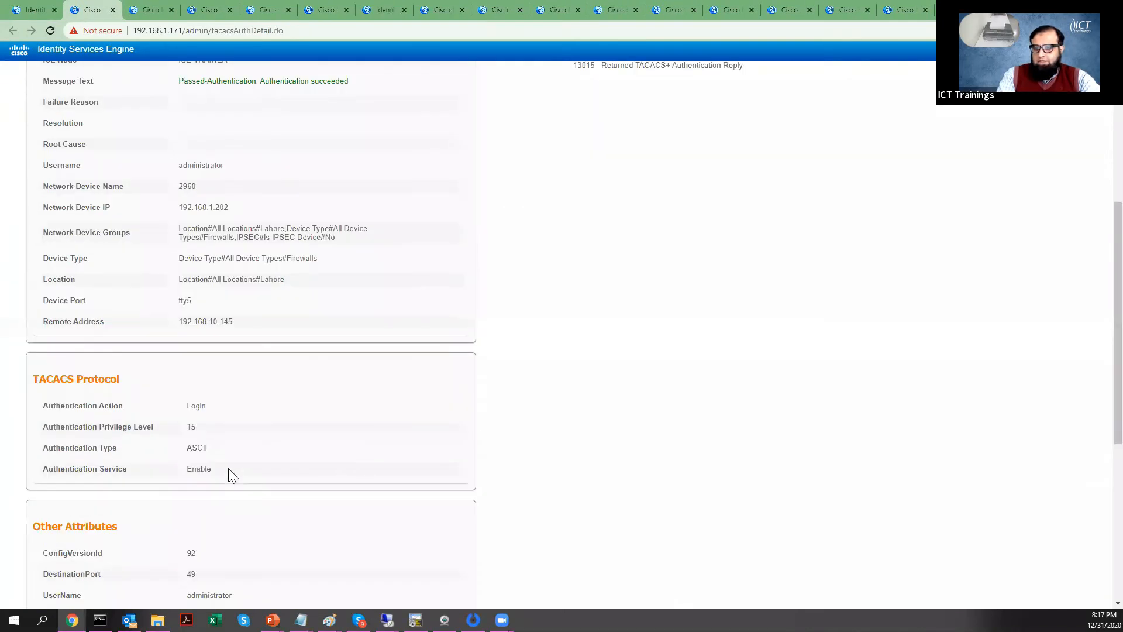
{"action": "double_click", "coordinate": [188, 470]}
{"action": "scroll", "coordinate": [671, 129], "scroll_direction": "up", "scroll_amount": 4}
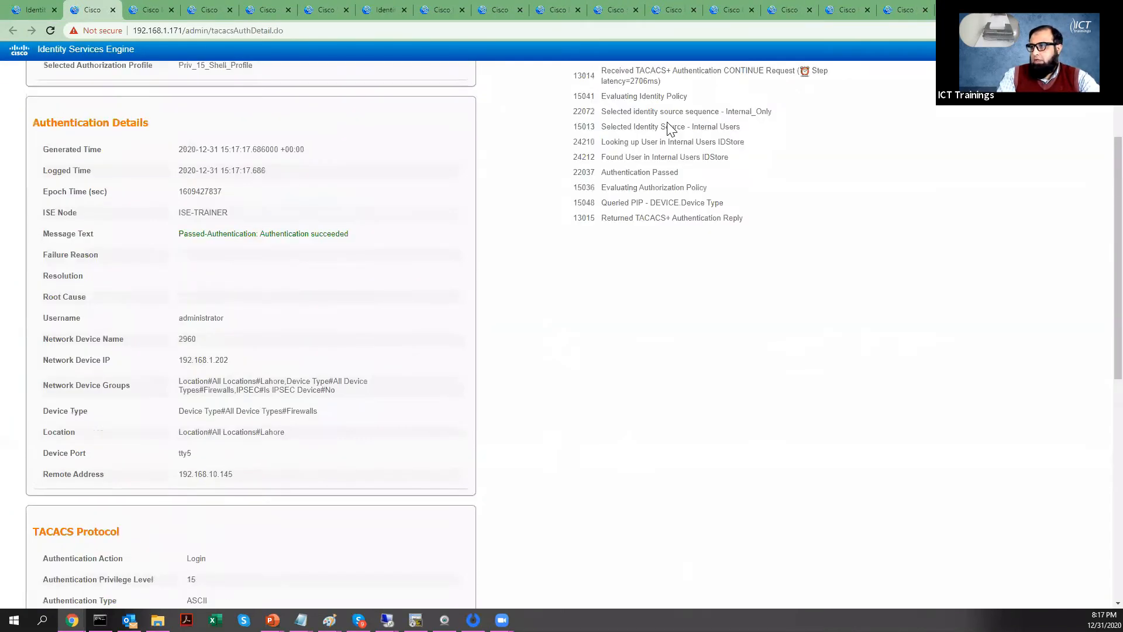
{"action": "scroll", "coordinate": [620, 143], "scroll_direction": "up", "scroll_amount": 2}
{"action": "left_click_drag", "start_coordinate": [607, 124], "coordinate": [787, 432]}
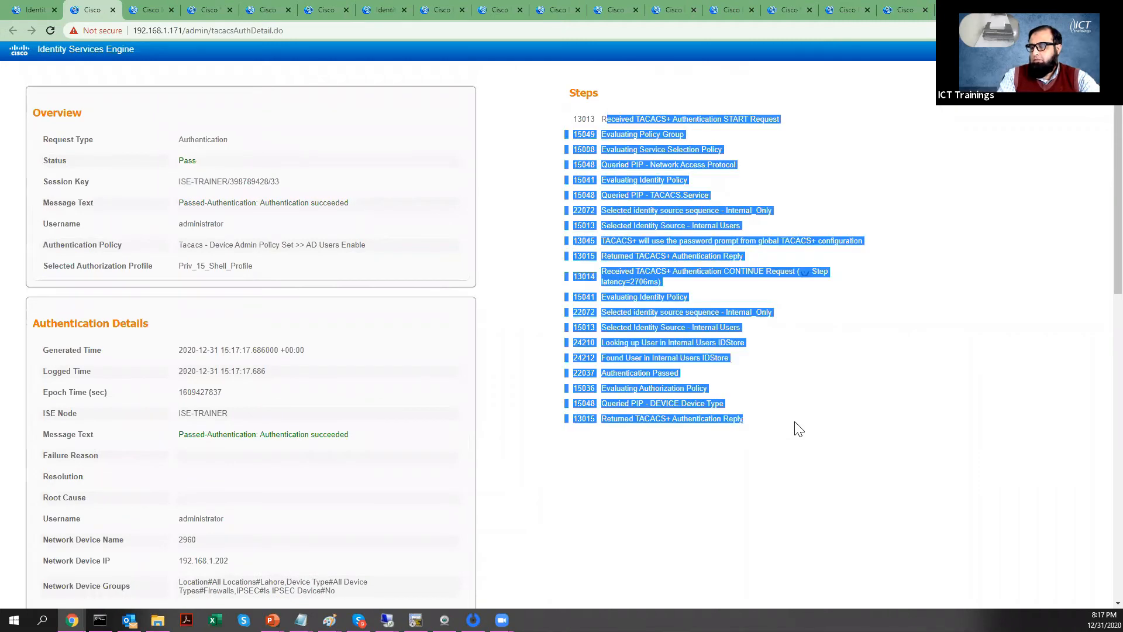
{"action": "left_click", "coordinate": [700, 371]}
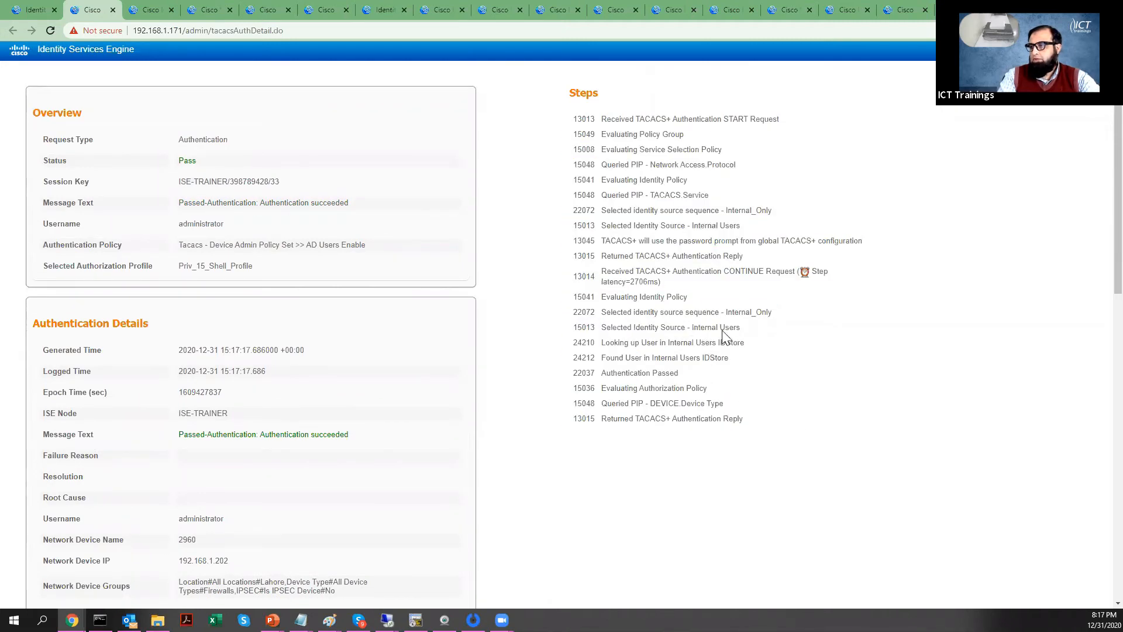
{"action": "left_click_drag", "start_coordinate": [756, 332], "coordinate": [694, 329]}
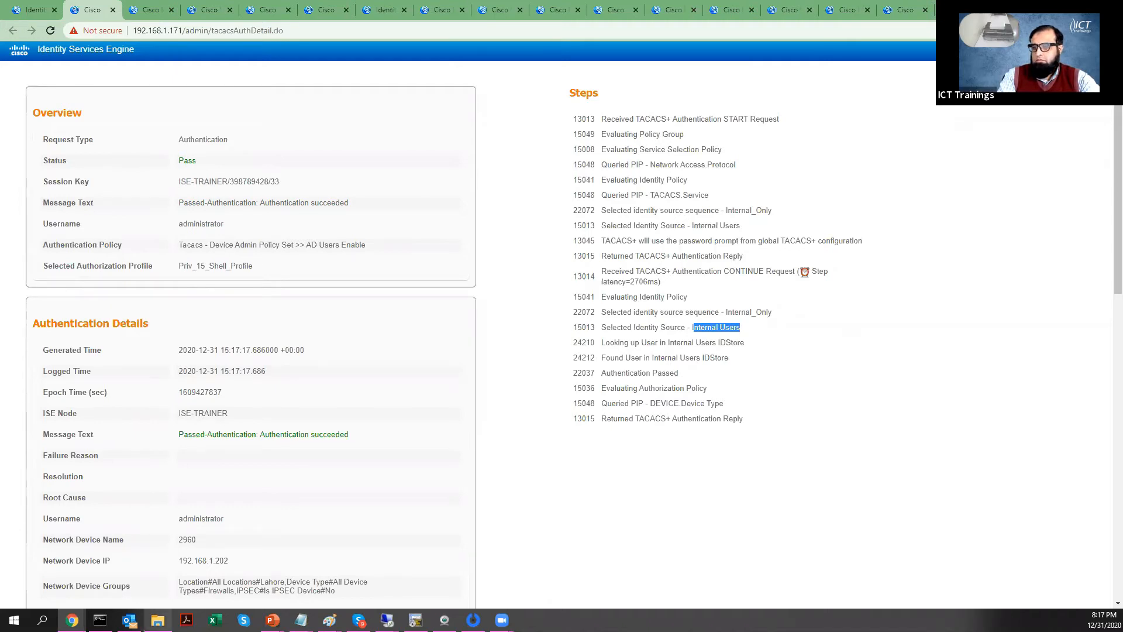
Step: Exit the Telnet session to the switch
{"action": "key", "text": "alt+Tab"}
{"action": "type", "text": "exit"}
{"action": "key", "text": "Return"}
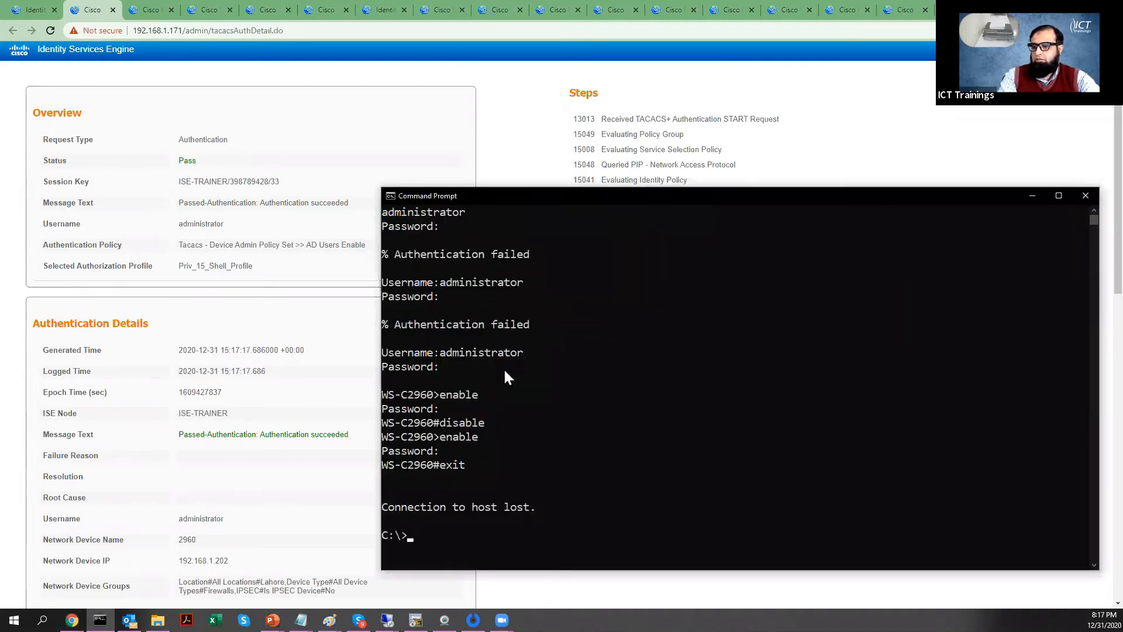
Step: Rerun telnet 192.168.1.202 3001 and log in as administrator
{"action": "key", "text": "Return"}
{"action": "key", "text": "Return"}
{"action": "key", "text": "Return"}
{"action": "key", "text": "Return"}
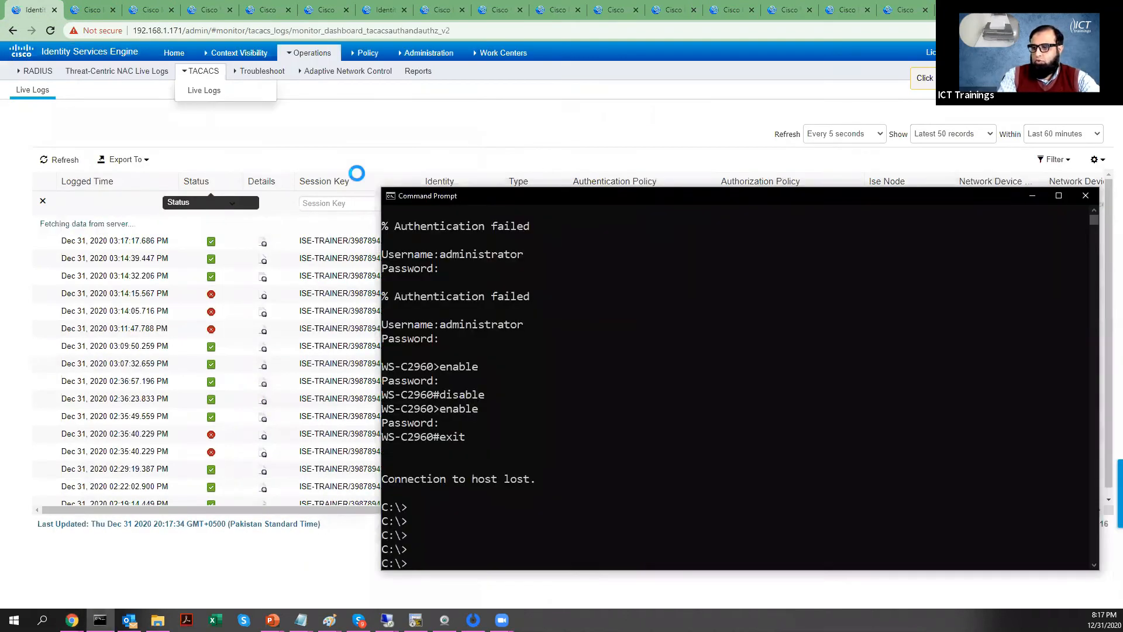
{"action": "key", "text": "Up"}
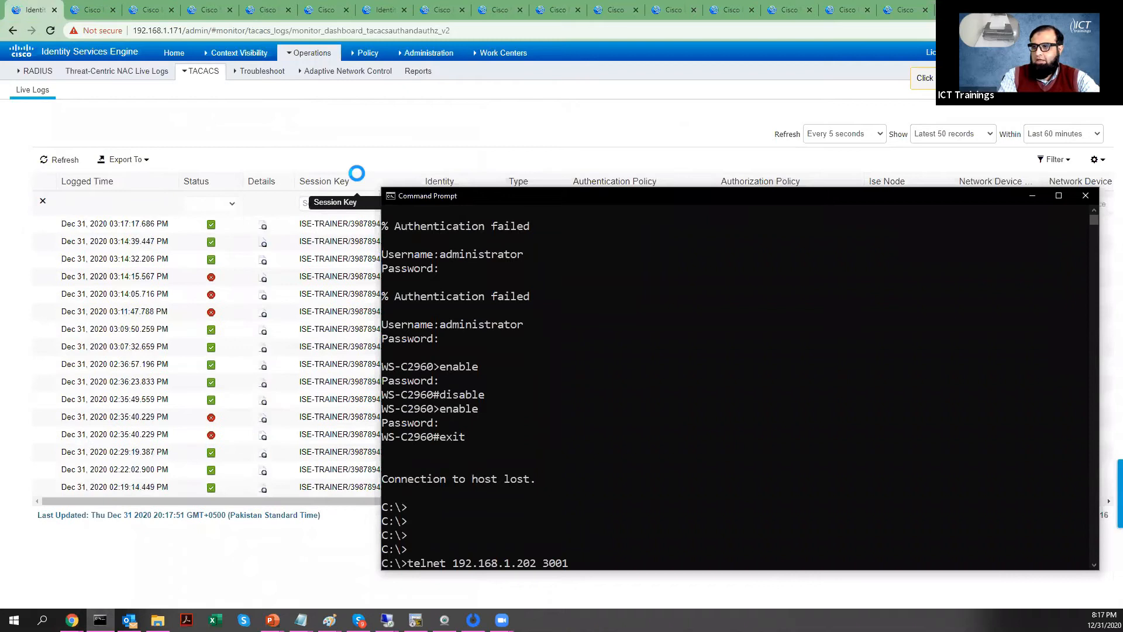
{"action": "key", "text": "Return"}
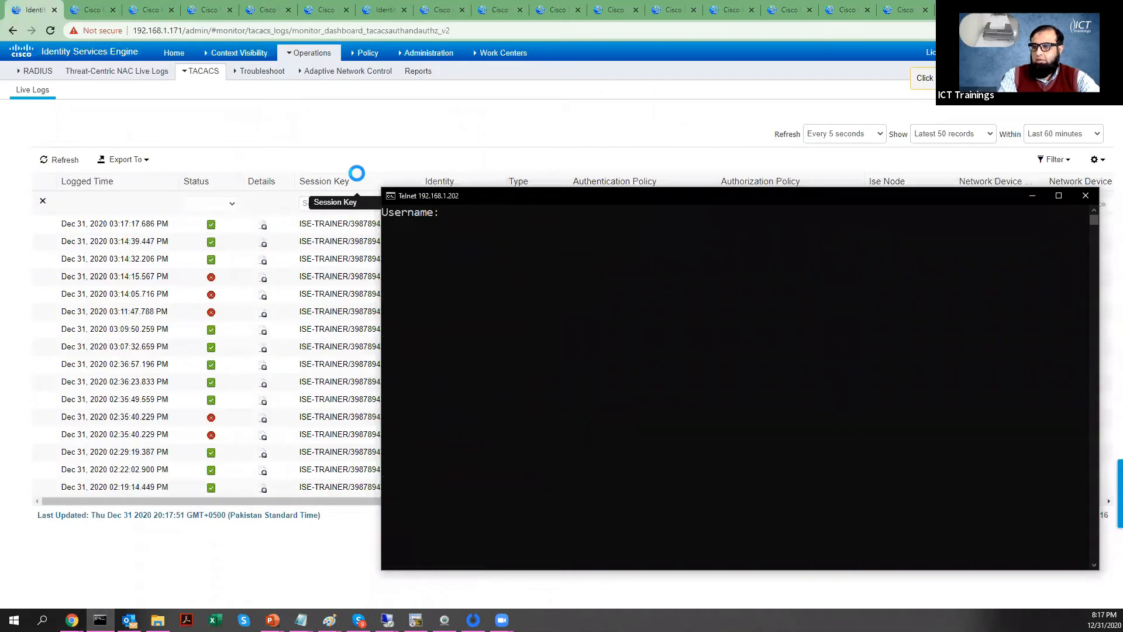
{"action": "type", "text": "administrator"}
{"action": "key", "text": "Return"}
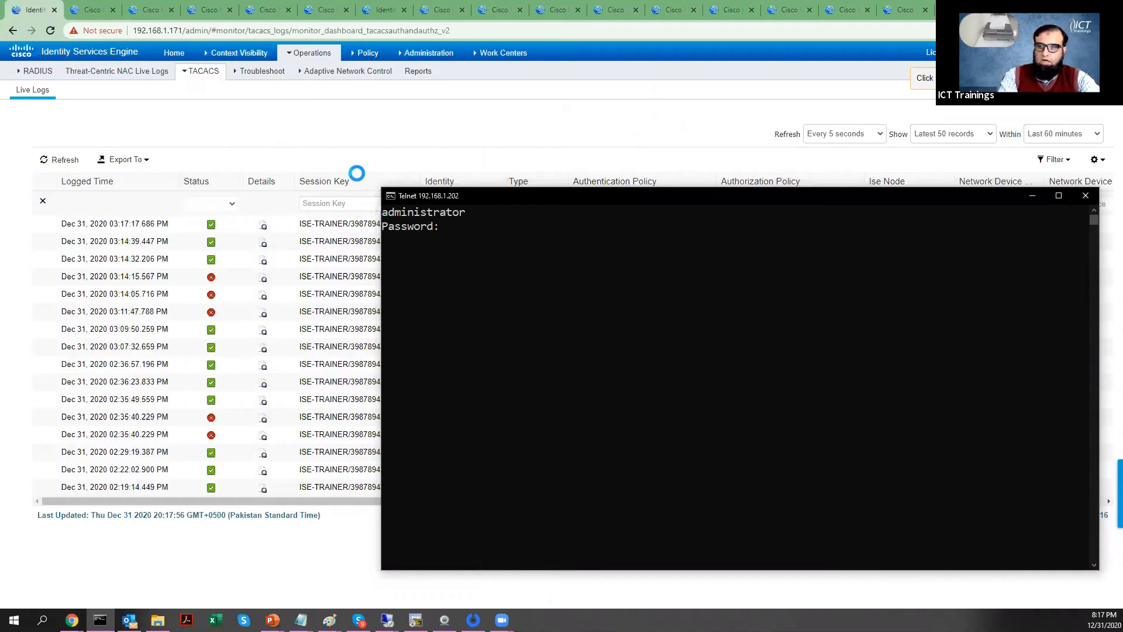
{"action": "key", "text": "Return"}
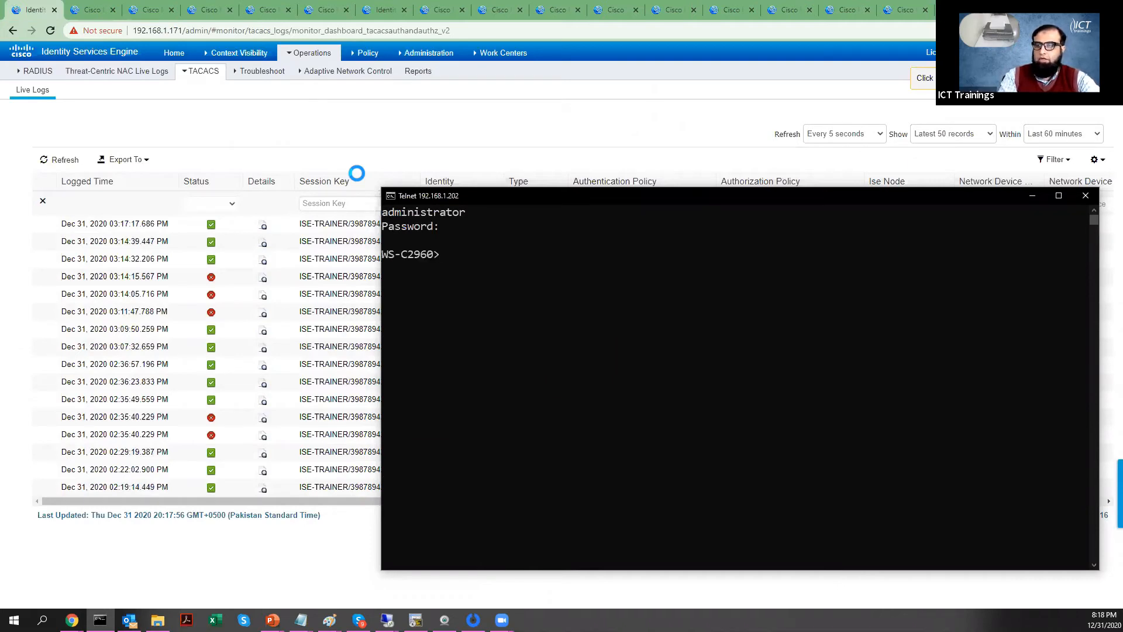
Step: Enter privileged mode with enable and its password, then return to the live logs
{"action": "type", "text": "enabl"}
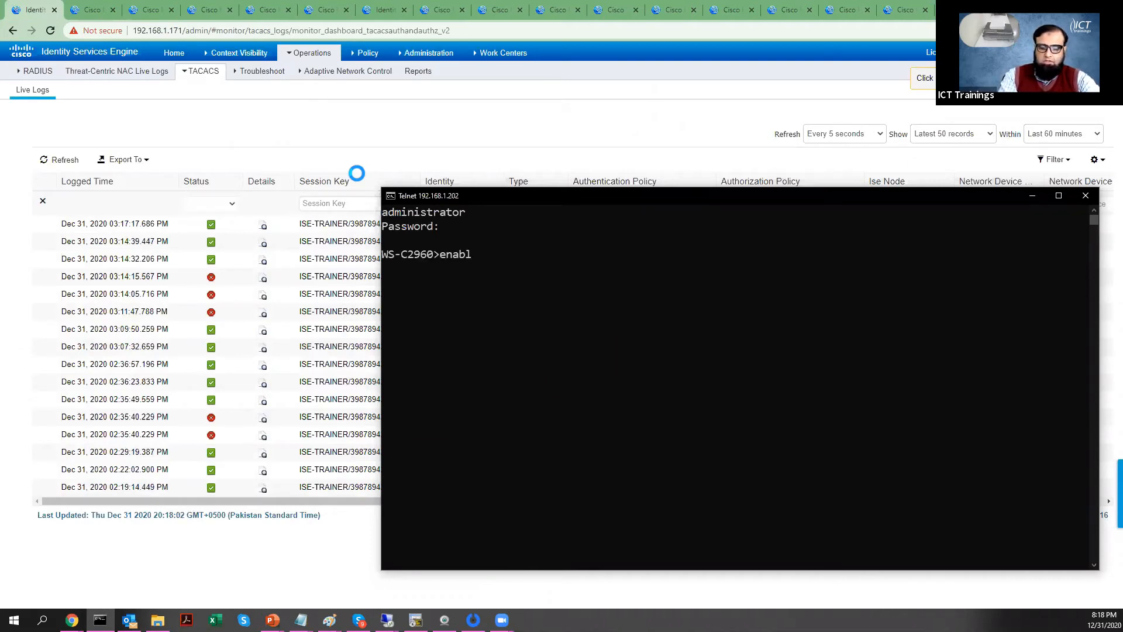
{"action": "type", "text": "e"}
{"action": "key", "text": "Return"}
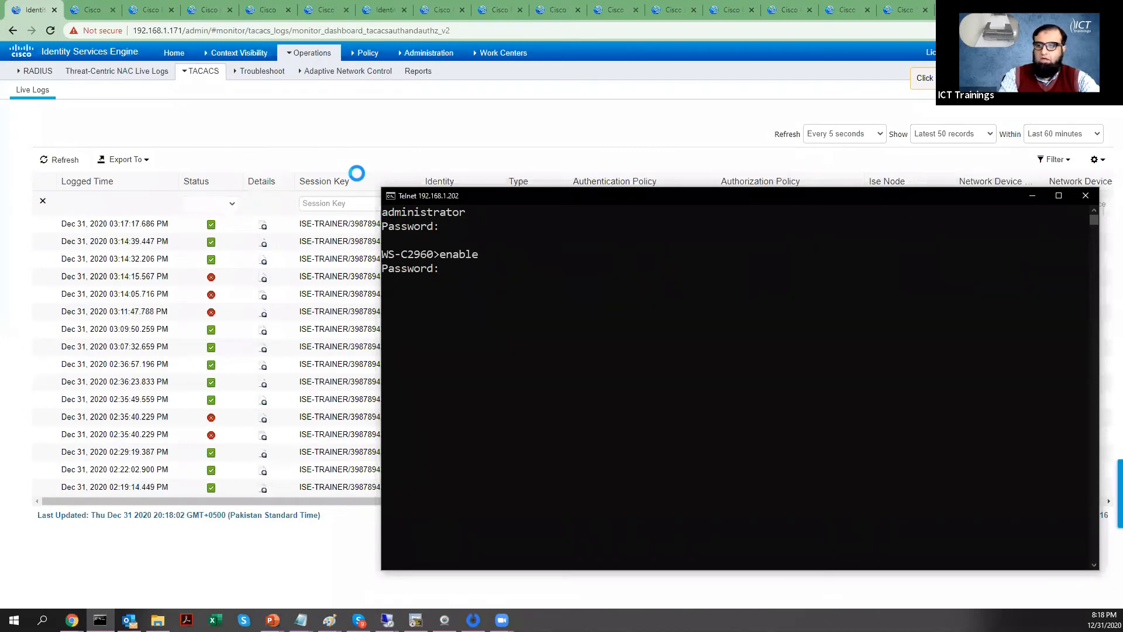
{"action": "key", "text": "Return"}
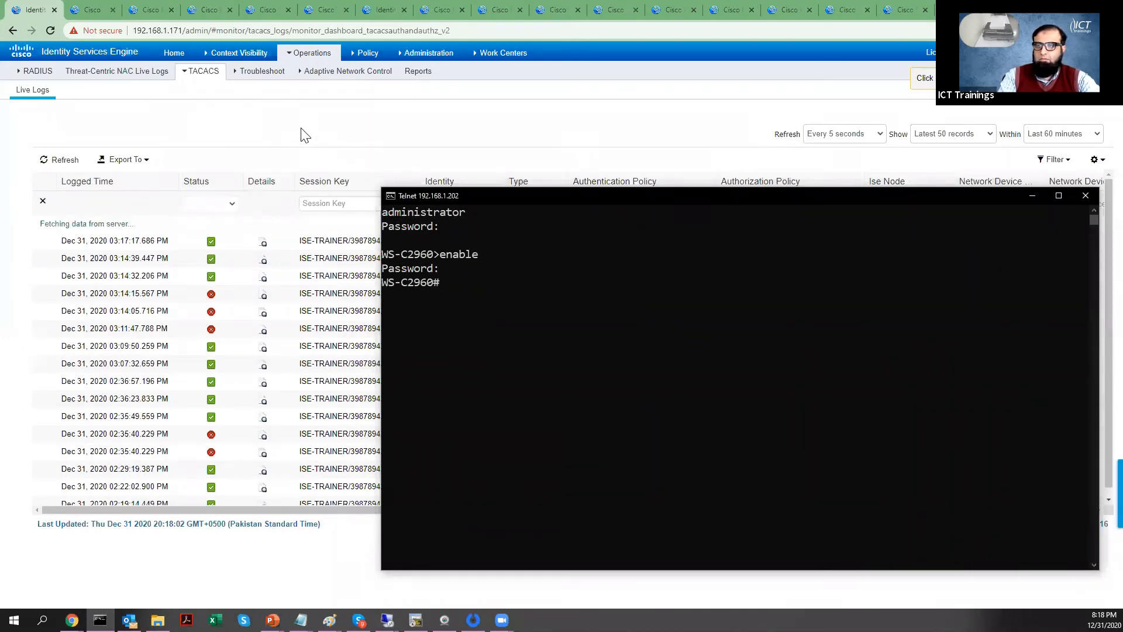
{"action": "left_click", "coordinate": [300, 135]}
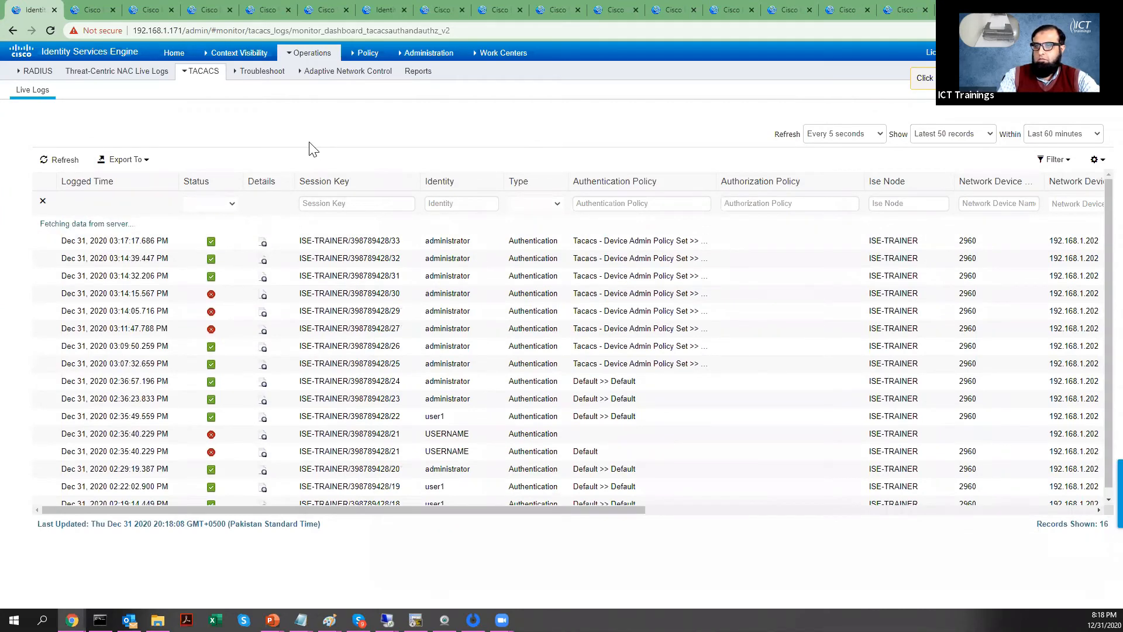
Step: Open the new login's detail report and mark its Login authentication service value
{"action": "left_click", "coordinate": [263, 244]}
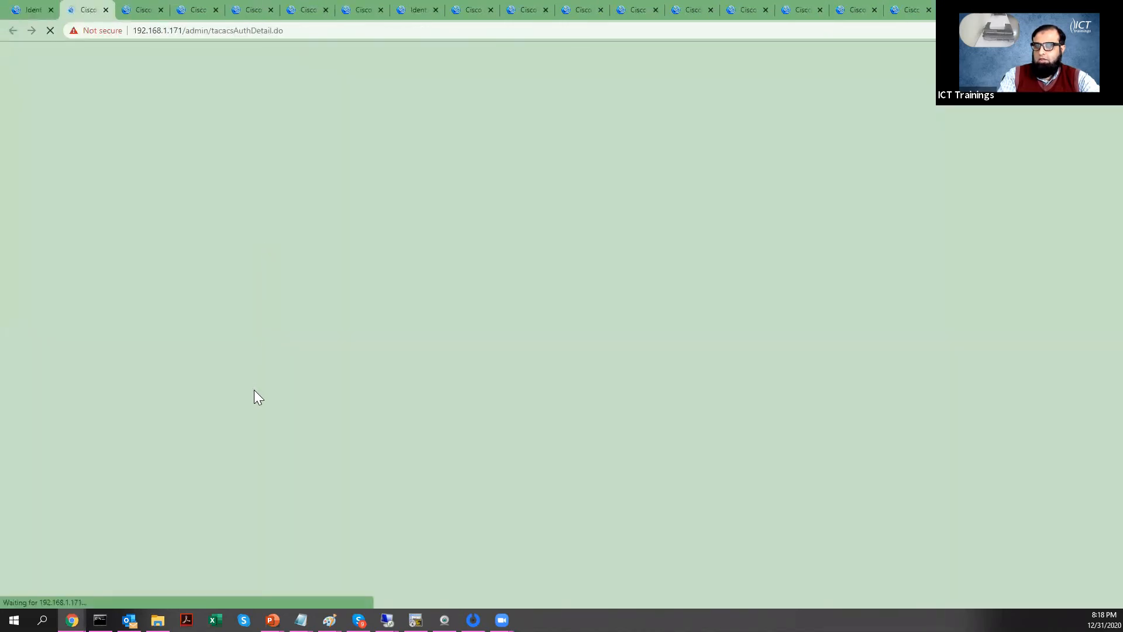
{"action": "scroll", "coordinate": [255, 396], "scroll_direction": "down", "scroll_amount": 6}
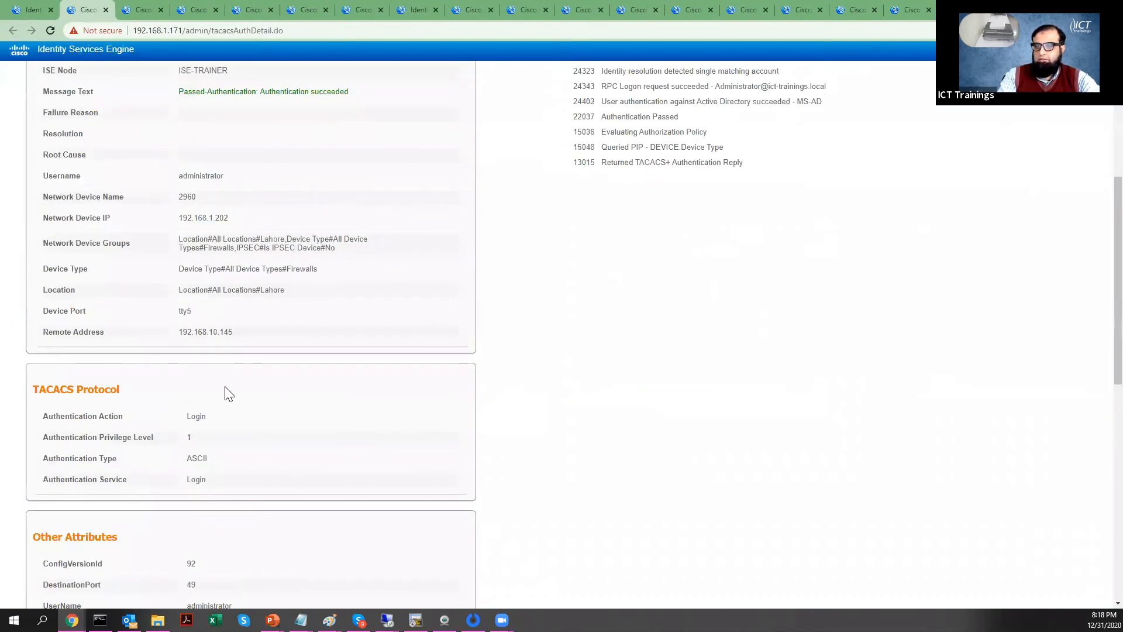
{"action": "scroll", "coordinate": [222, 386], "scroll_direction": "down", "scroll_amount": 2}
{"action": "double_click", "coordinate": [196, 363]}
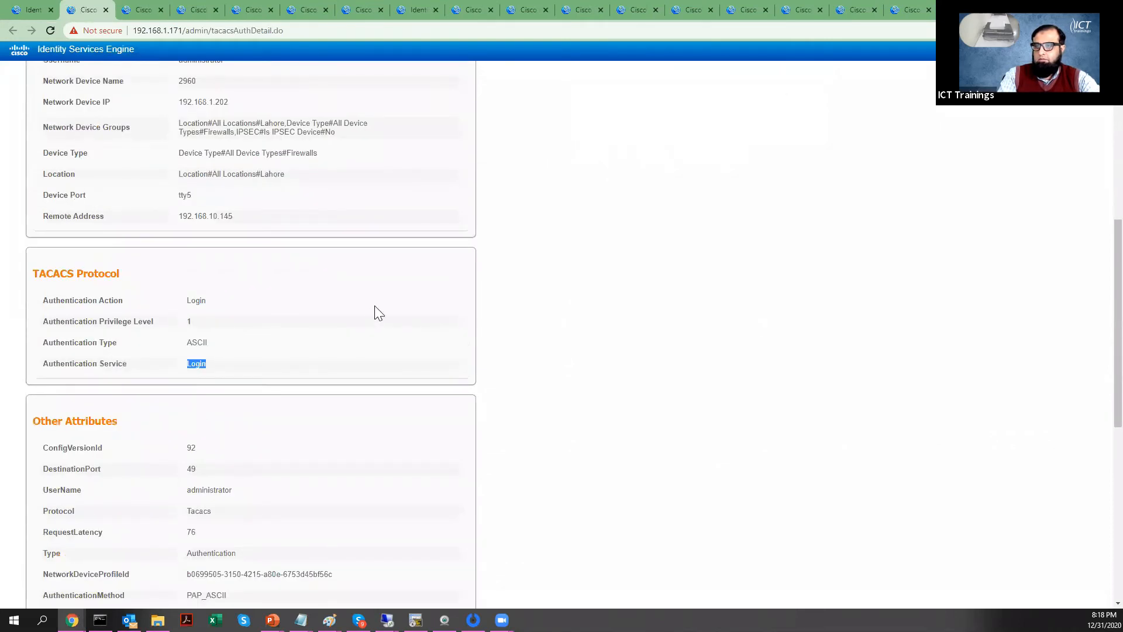
{"action": "scroll", "coordinate": [362, 333], "scroll_direction": "up", "scroll_amount": 1}
{"action": "scroll", "coordinate": [366, 338], "scroll_direction": "up", "scroll_amount": 6}
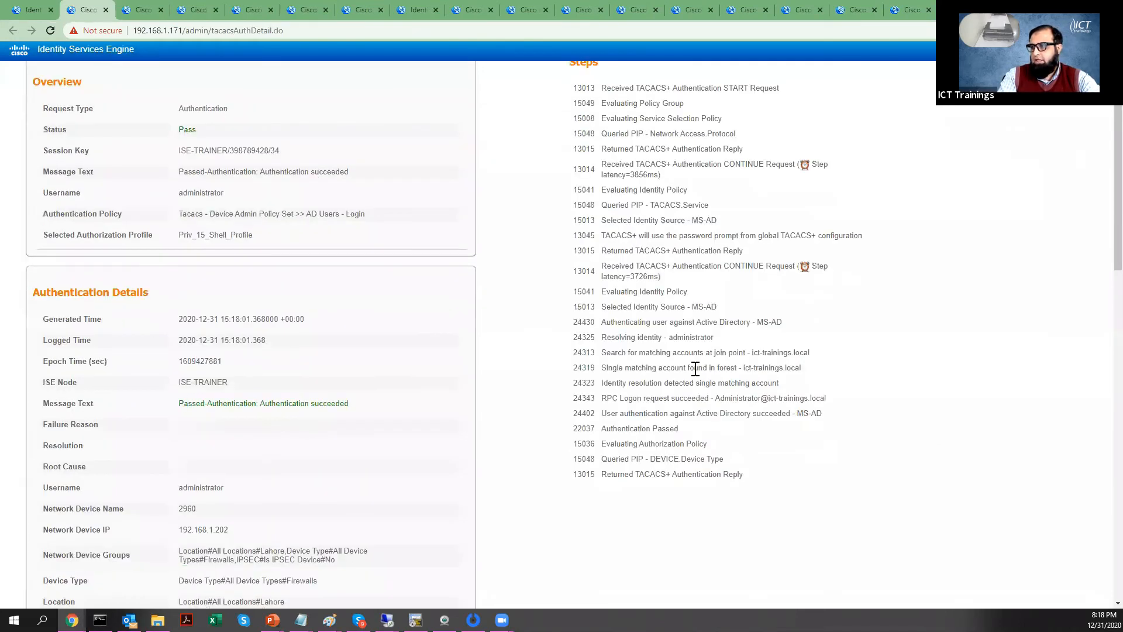
{"action": "scroll", "coordinate": [686, 440], "scroll_direction": "up", "scroll_amount": 1}
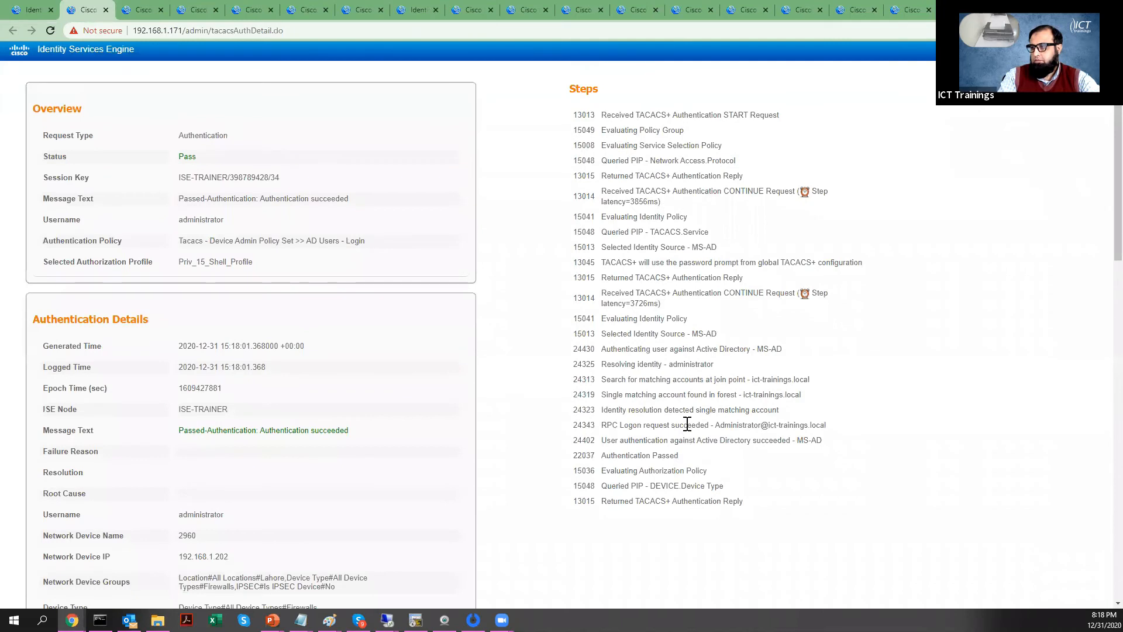
Step: Highlight the administrator identity, MS-AD authentication steps and Priv_15_Shell_Profile, briefly checking the Telnet session
{"action": "double_click", "coordinate": [724, 368]}
{"action": "left_click_drag", "start_coordinate": [679, 455], "coordinate": [573, 364]}
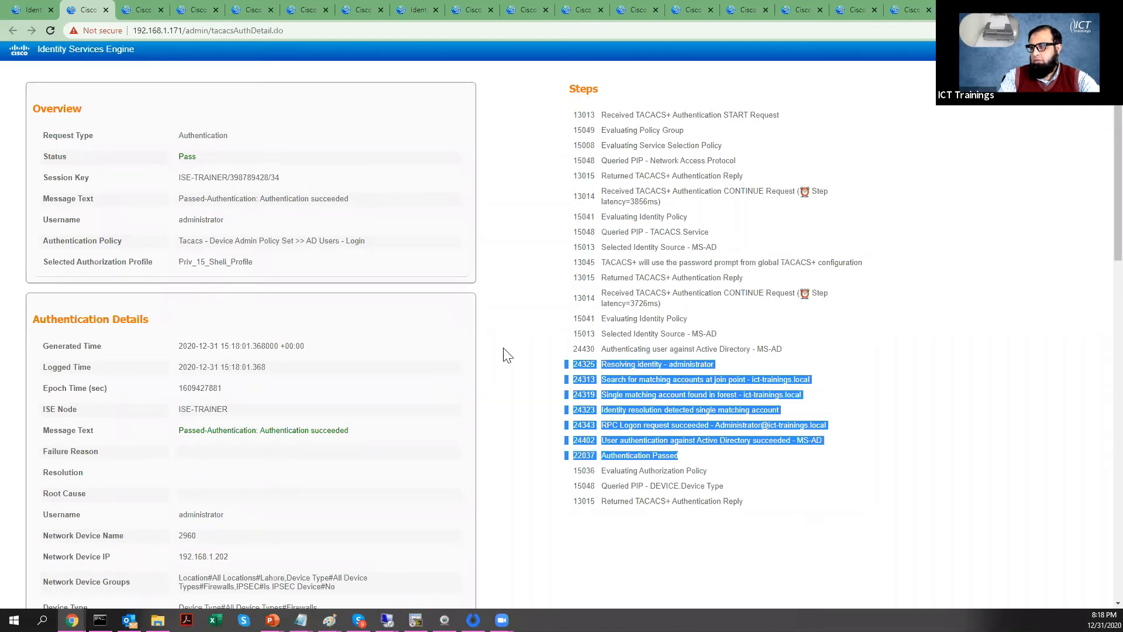
{"action": "double_click", "coordinate": [251, 262]}
{"action": "key", "text": "alt+Tab"}
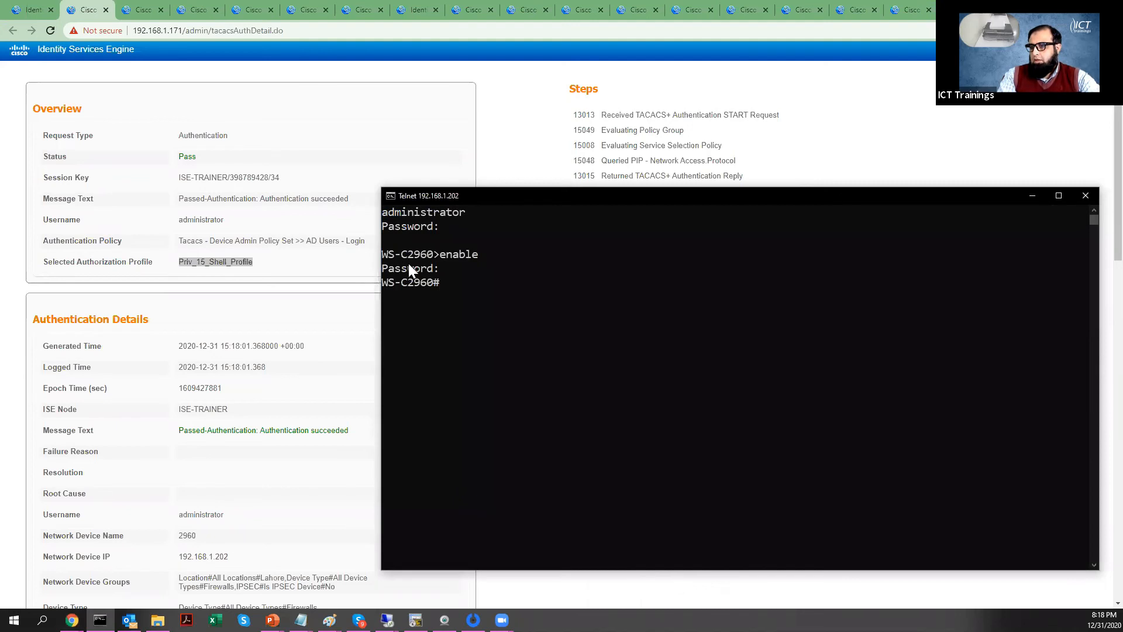
{"action": "key", "text": "alt+Tab"}
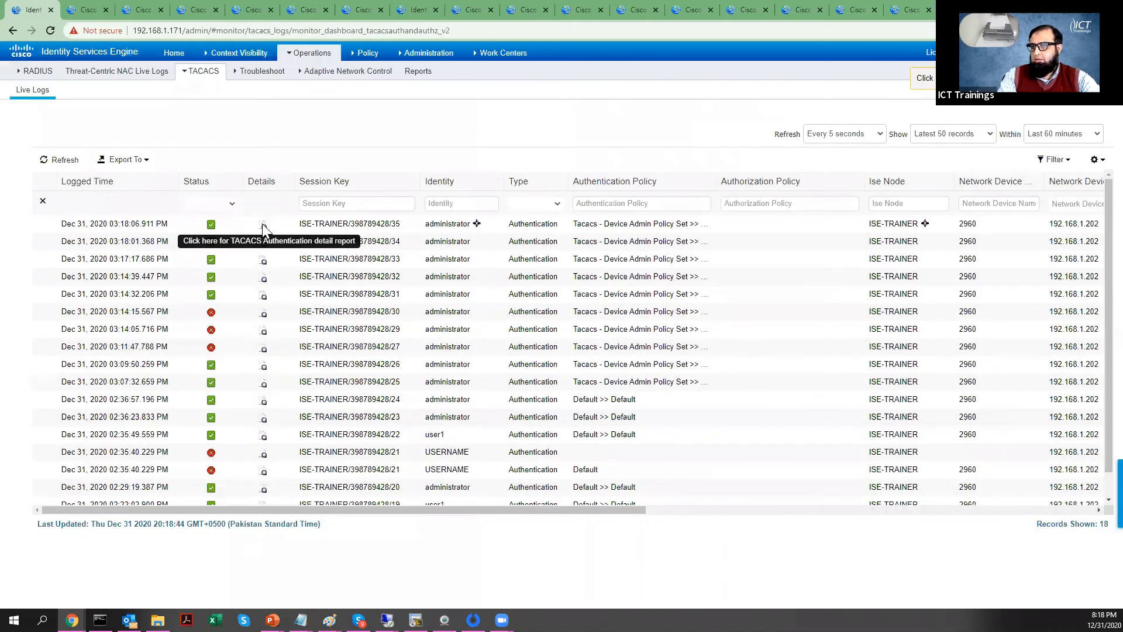
Step: Open the newest authentication's detail report and highlight its Enable service value
{"action": "left_click", "coordinate": [262, 223]}
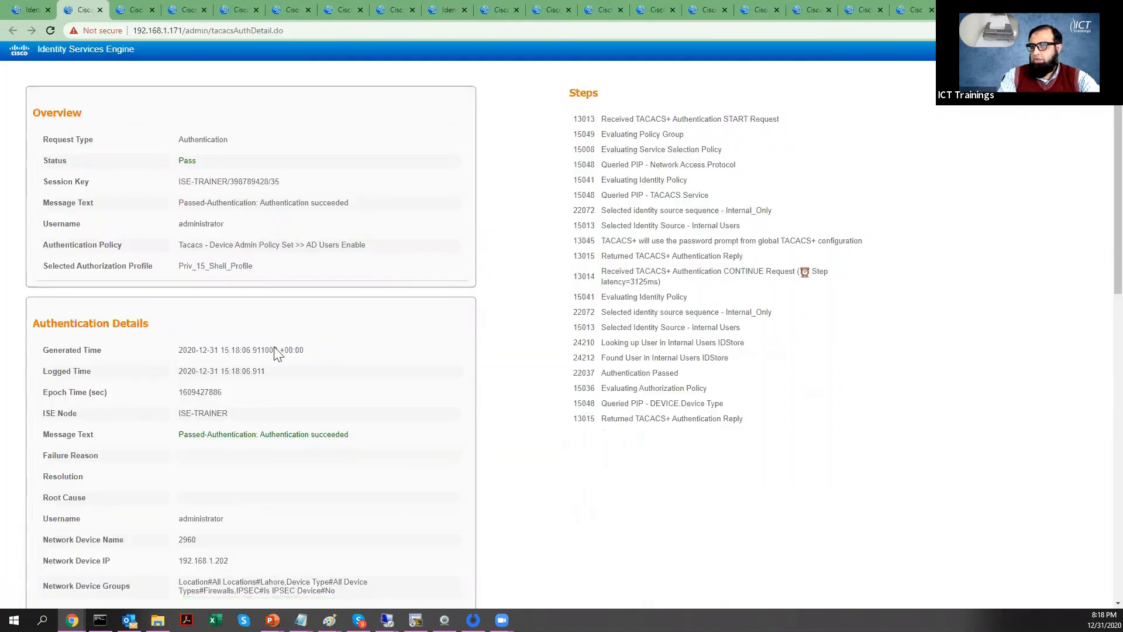
{"action": "scroll", "coordinate": [276, 354], "scroll_direction": "down", "scroll_amount": 5}
{"action": "left_click_drag", "start_coordinate": [186, 510], "coordinate": [224, 516]}
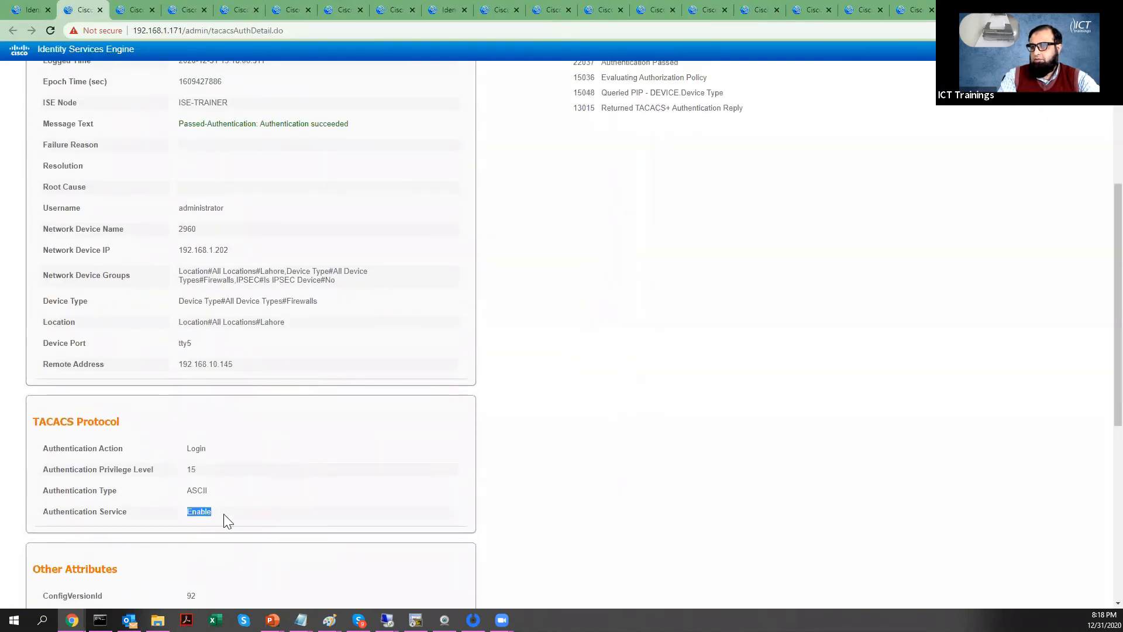
Step: Highlight the AD Users Enable policy and Internal_Only identity source, then return to the live logs
{"action": "scroll", "coordinate": [227, 520], "scroll_direction": "up", "scroll_amount": 5}
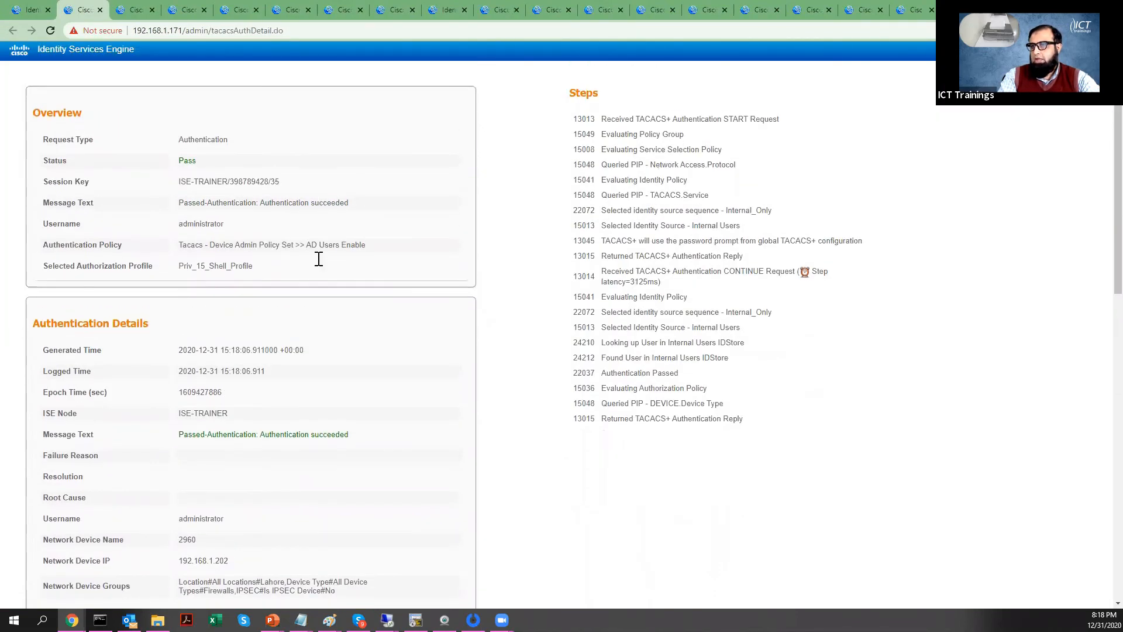
{"action": "left_click_drag", "start_coordinate": [311, 245], "coordinate": [362, 244]}
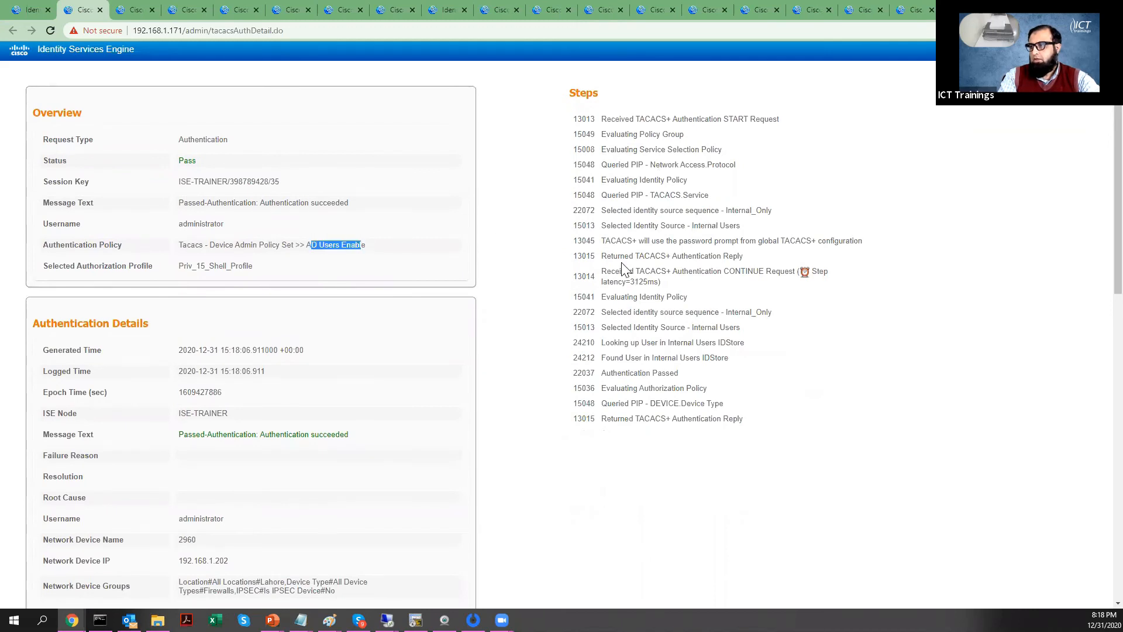
{"action": "left_click_drag", "start_coordinate": [601, 180], "coordinate": [763, 427]}
{"action": "left_click", "coordinate": [762, 353]}
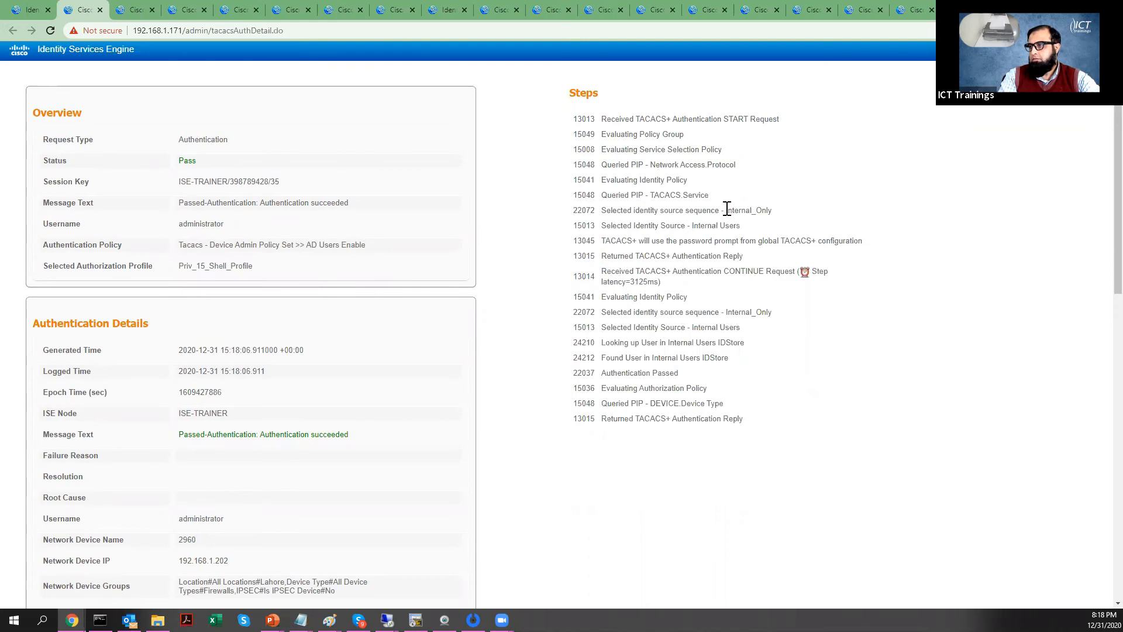
{"action": "left_click_drag", "start_coordinate": [726, 209], "coordinate": [796, 211]}
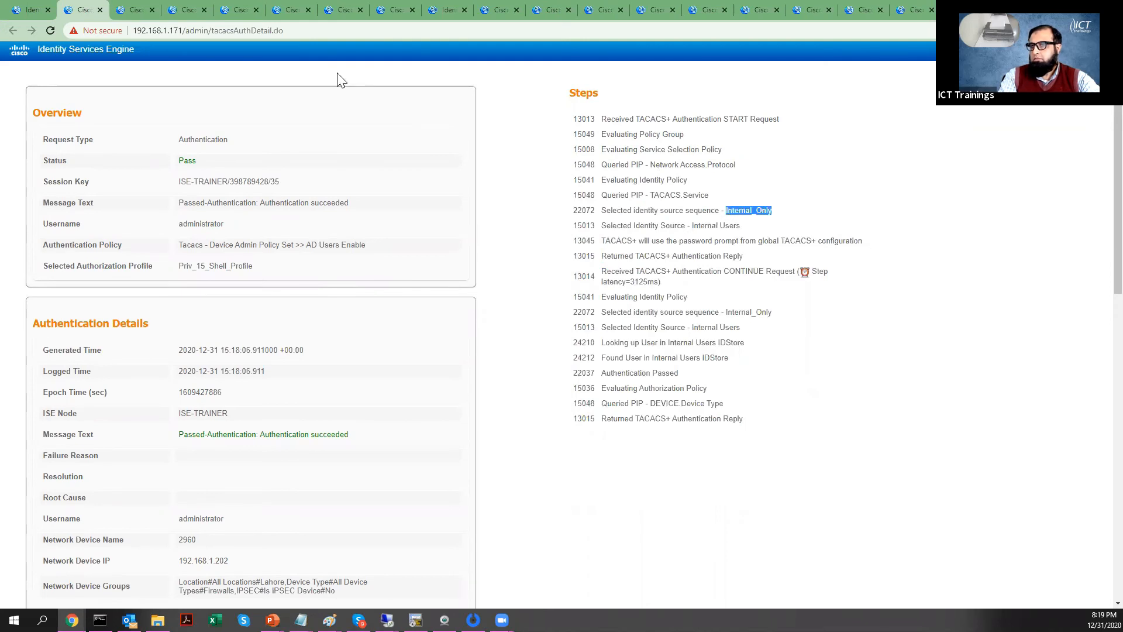
{"action": "left_click", "coordinate": [33, 10]}
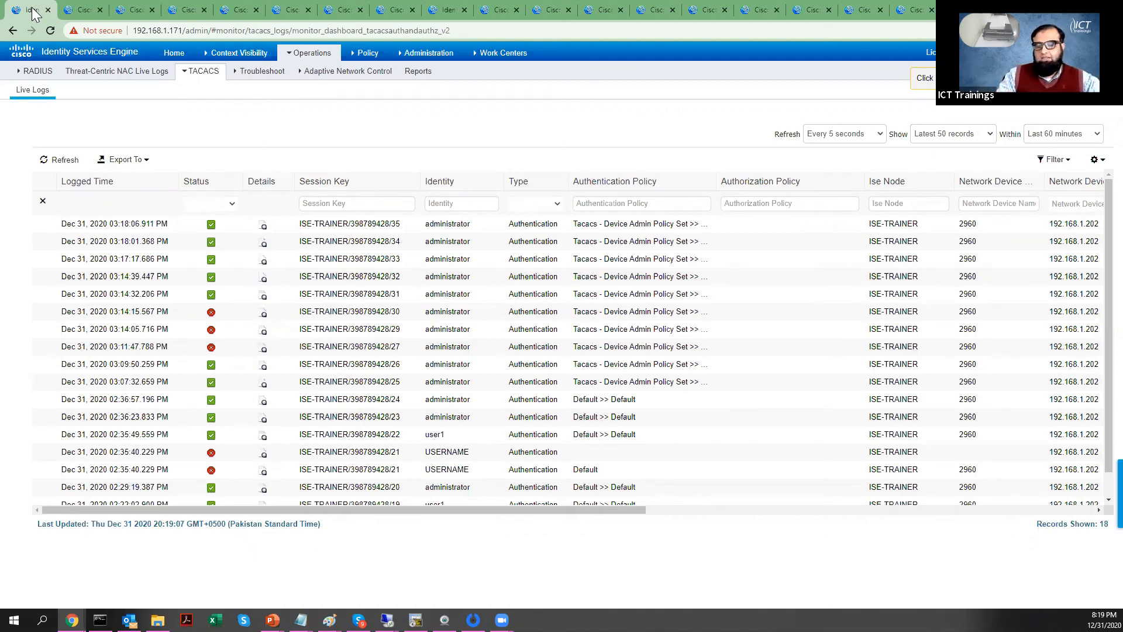
Step: In Notepad, write lines 'Dictionary: TACACS', 'Attribute: Service', 'Value: Enable' and 'Login'
{"action": "key", "text": "alt+Tab"}
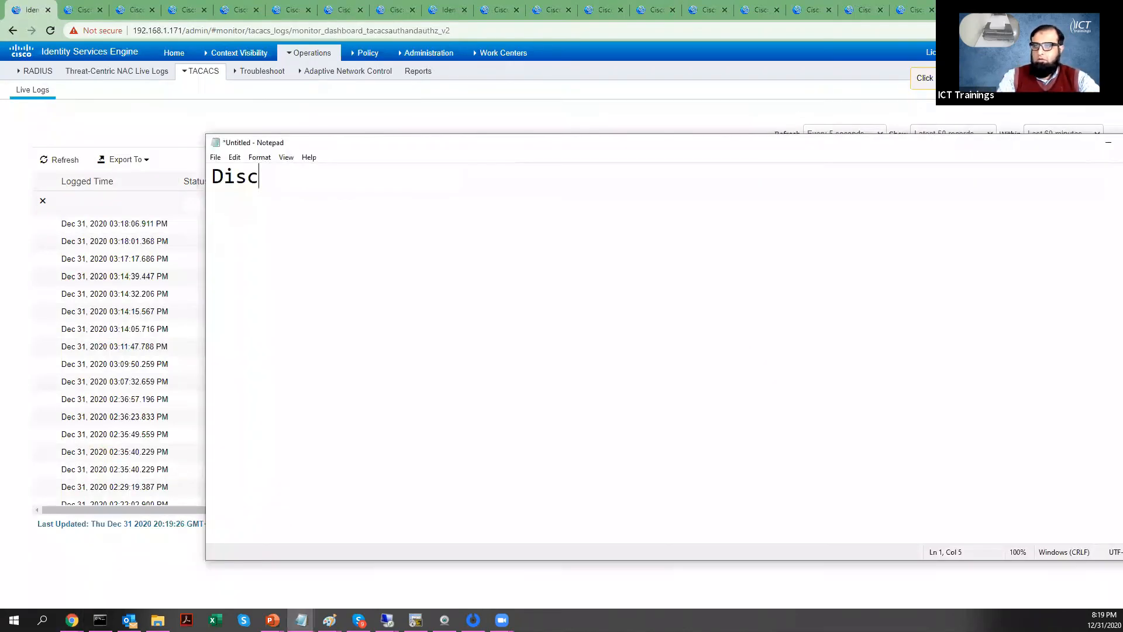
{"action": "key", "text": "BackSpace"}
{"action": "key", "text": "BackSpace"}
{"action": "type", "text": "ctionar"}
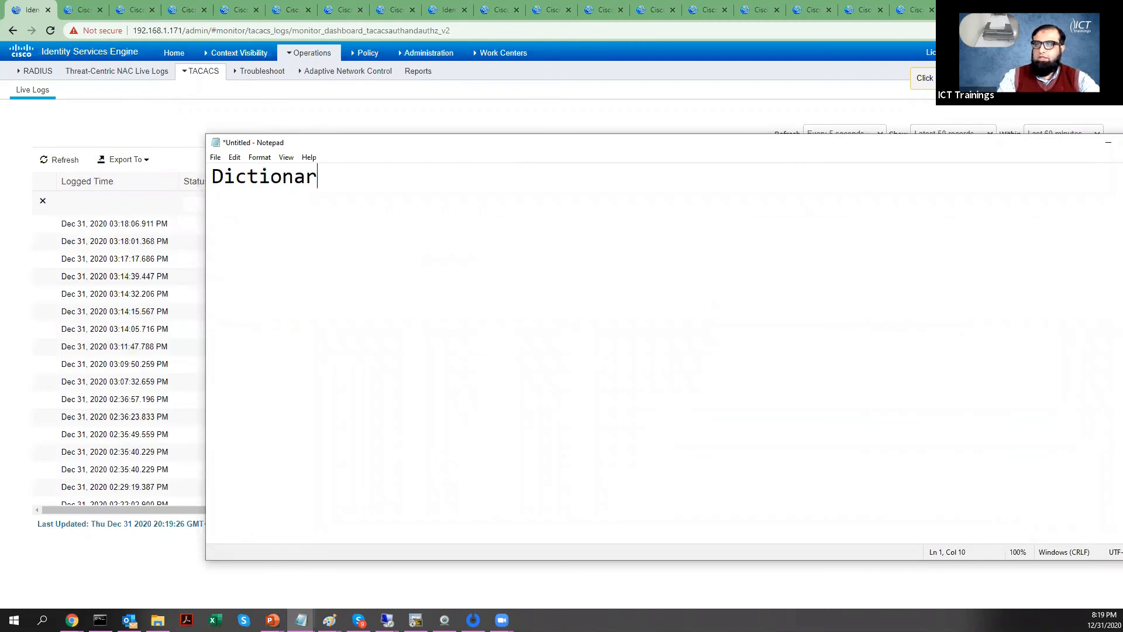
{"action": "type", "text": "y: TACACS"}
{"action": "key", "text": "Return"}
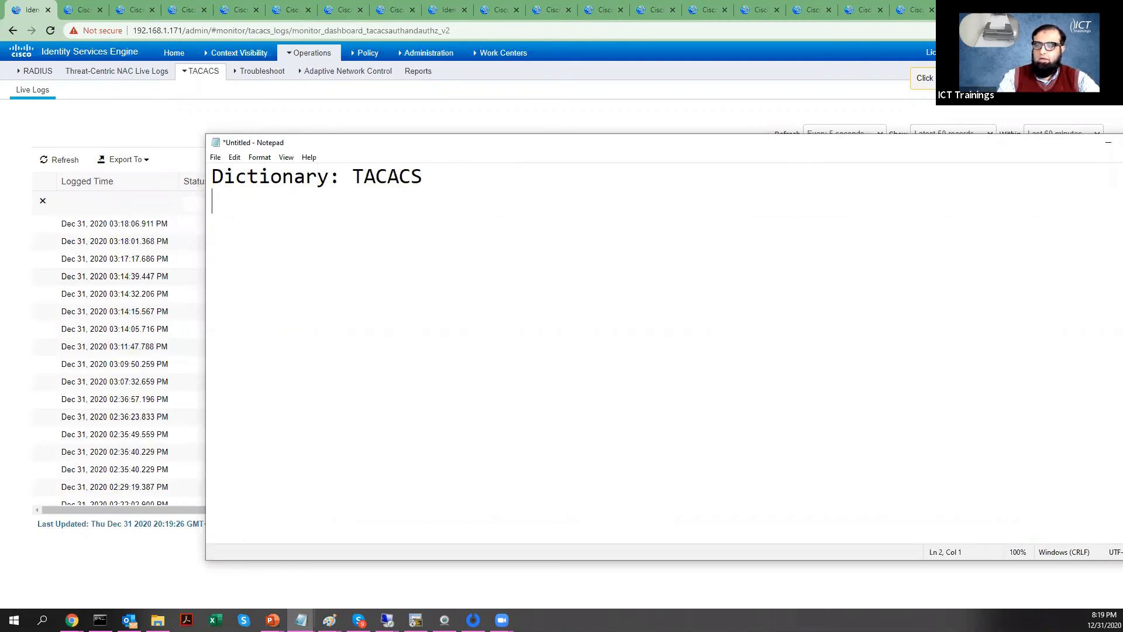
{"action": "type", "text": "Attri"}
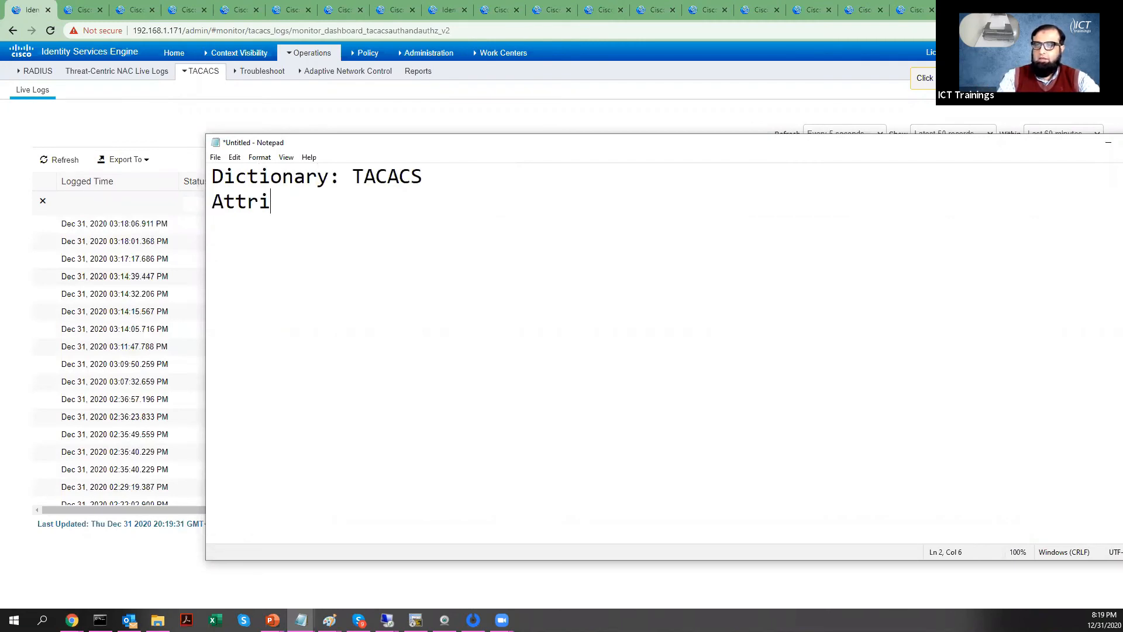
{"action": "type", "text": "bute"}
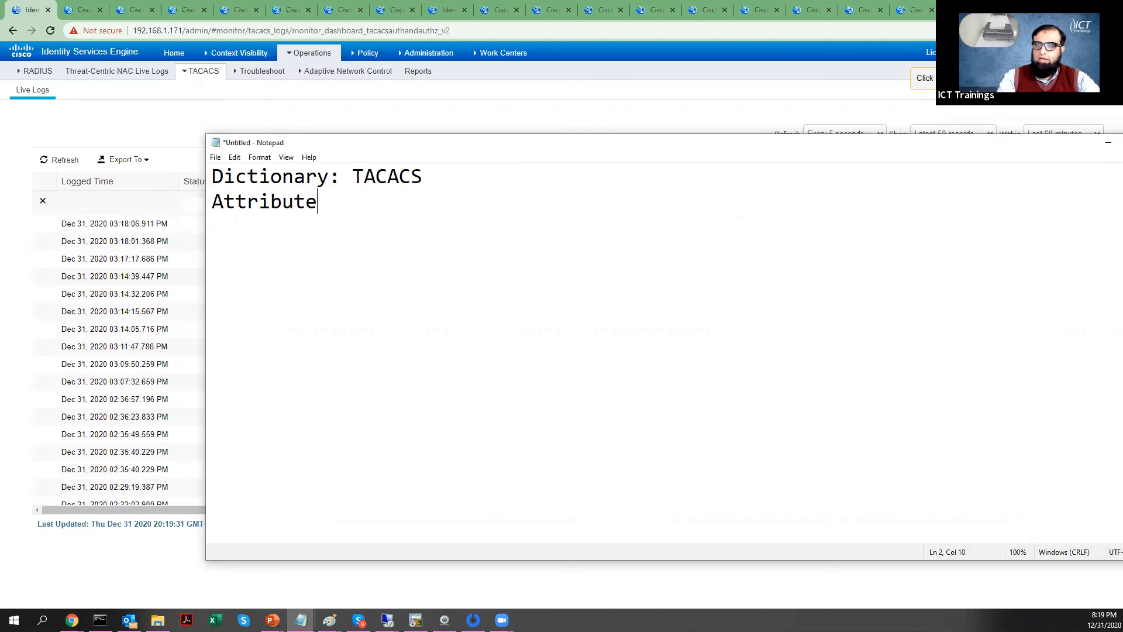
{"action": "type", "text": ": Servi"}
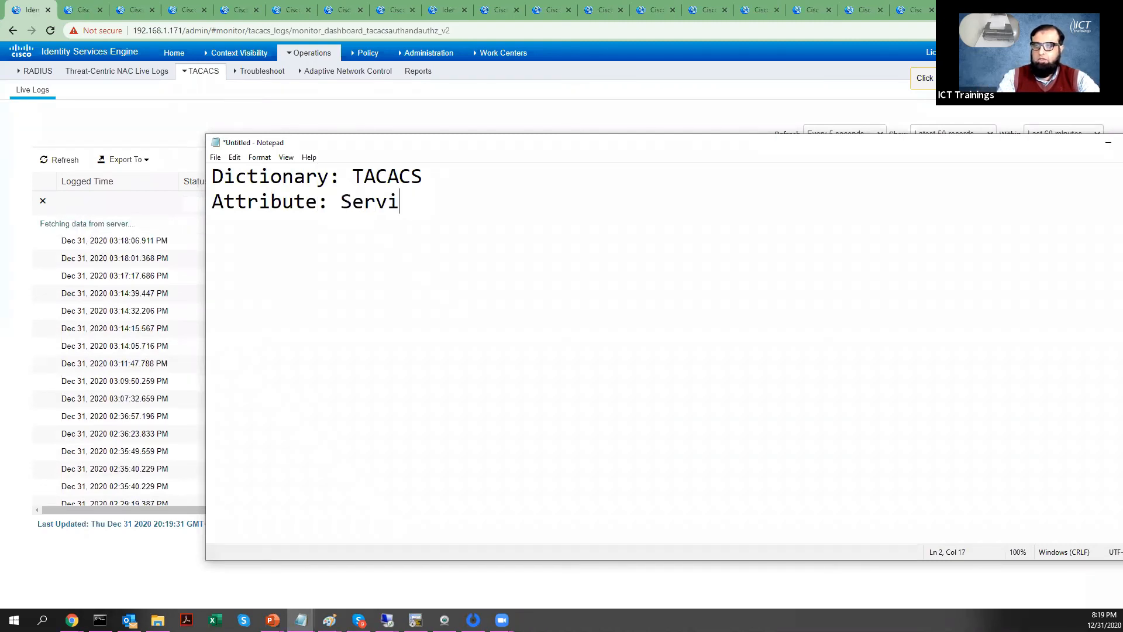
{"action": "type", "text": "ce"}
{"action": "key", "text": "Return"}
{"action": "type", "text": "Value: "}
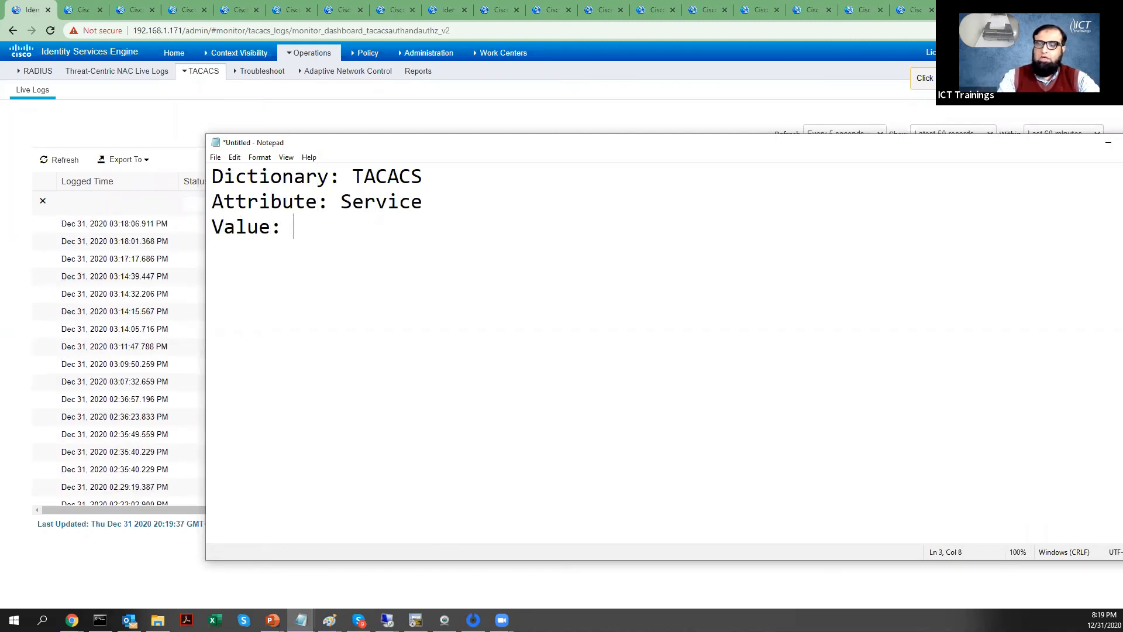
{"action": "type", "text": "E"}
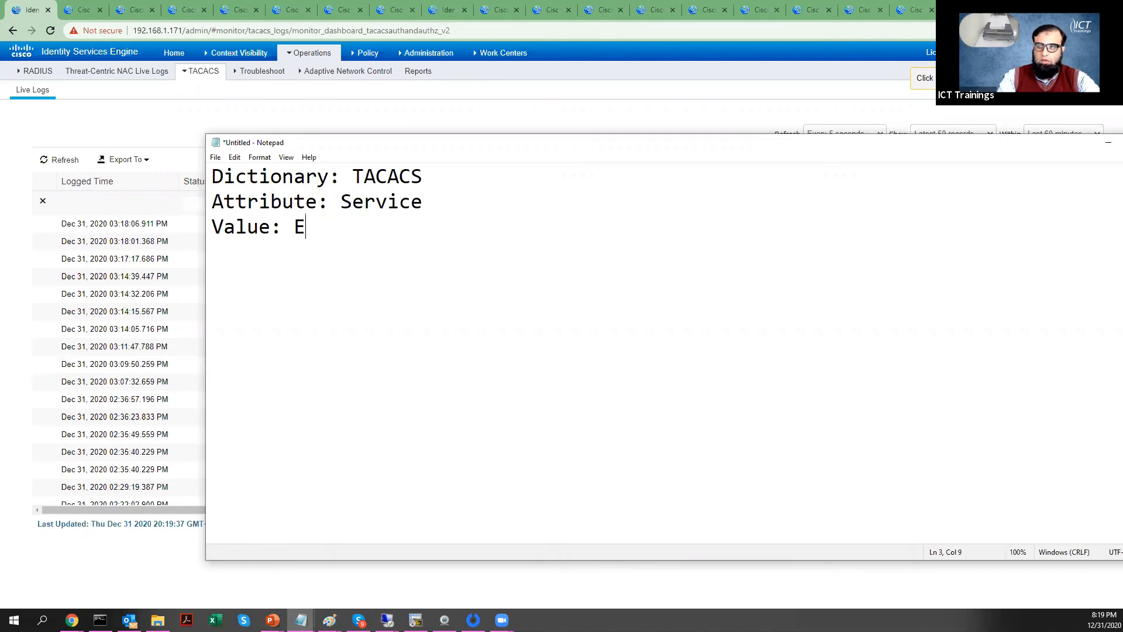
{"action": "type", "text": "nable"}
{"action": "key", "text": "Return"}
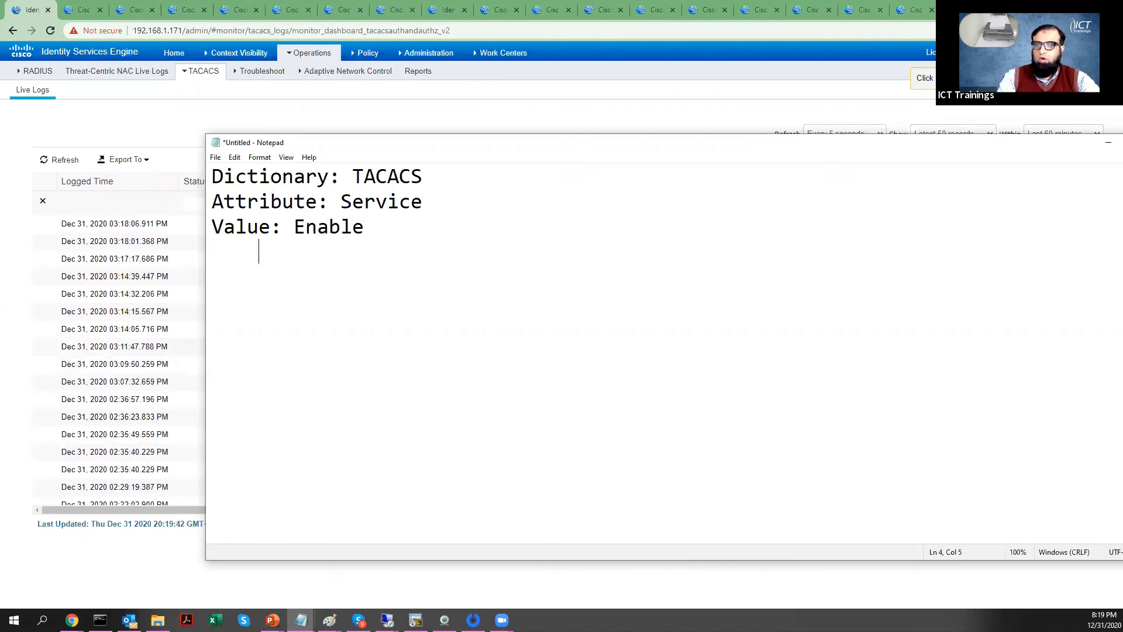
{"action": "type", "text": "Login"}
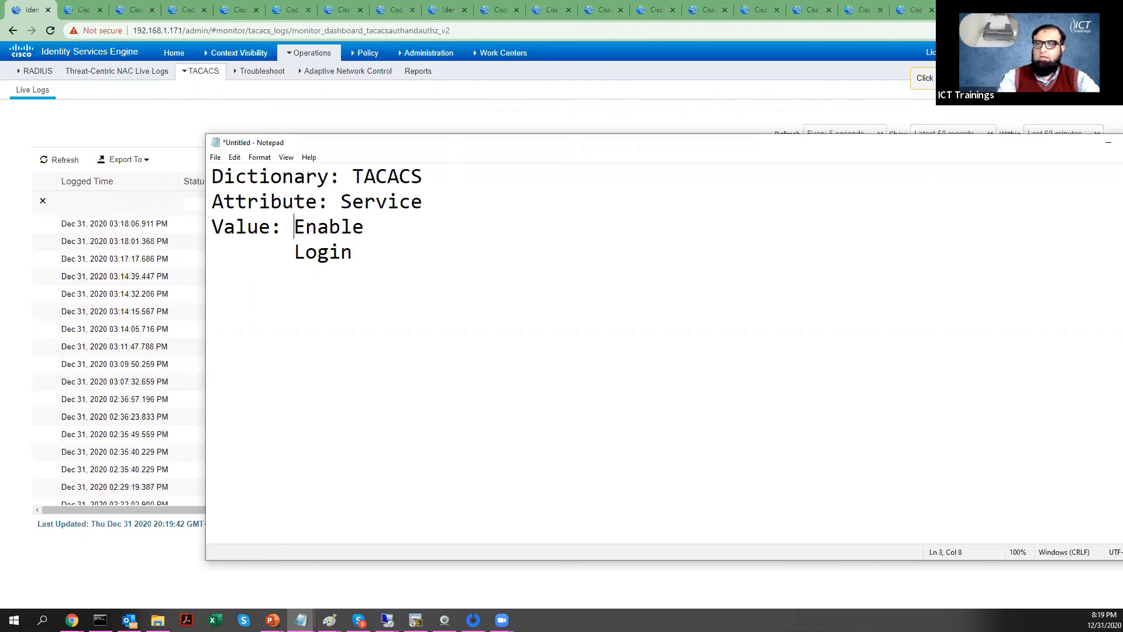
Step: Format Enable and Login as dash list items, select the whole summary, and return to ISE
{"action": "key", "text": "Down"}
{"action": "key", "text": "Left"}
{"action": "type", "text": "-"}
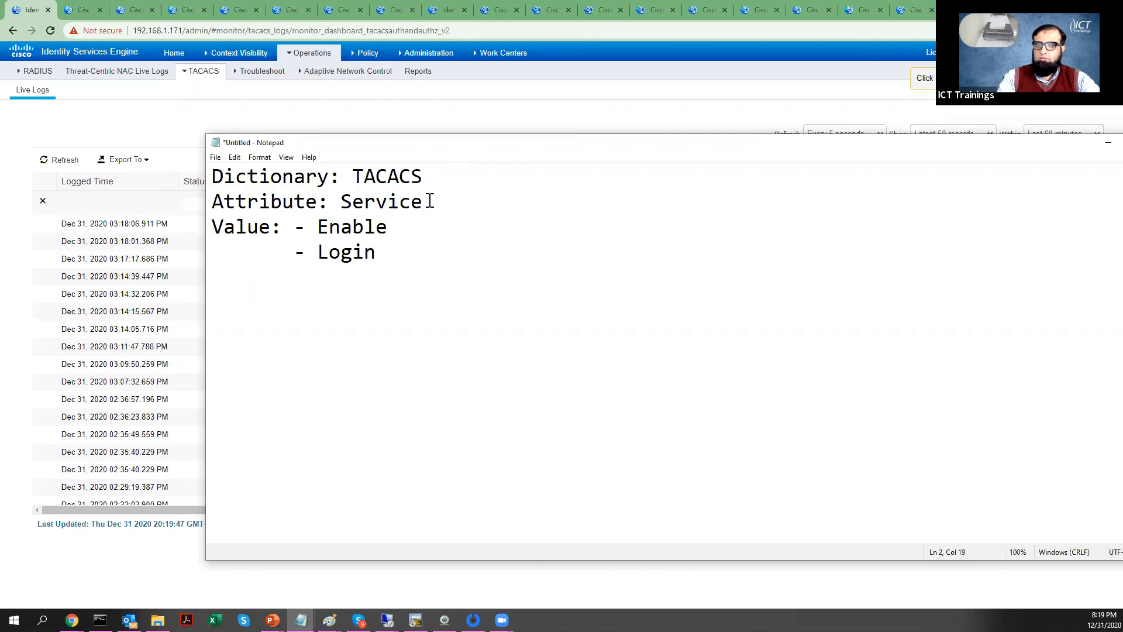
{"action": "left_click_drag", "start_coordinate": [418, 263], "coordinate": [181, 156]}
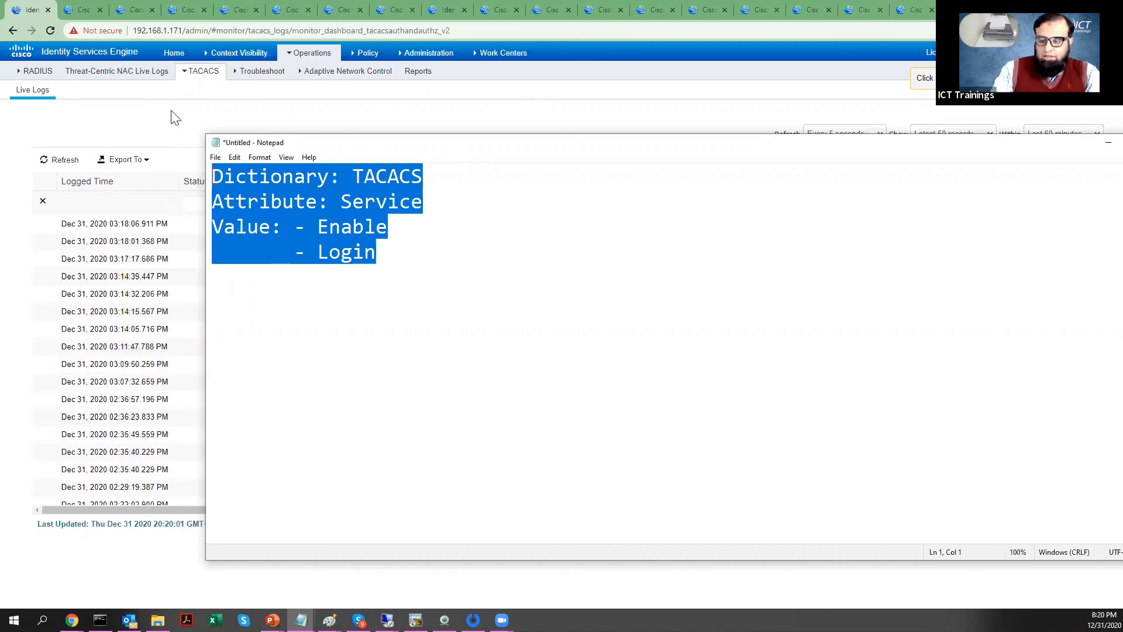
{"action": "left_click", "coordinate": [17, 317]}
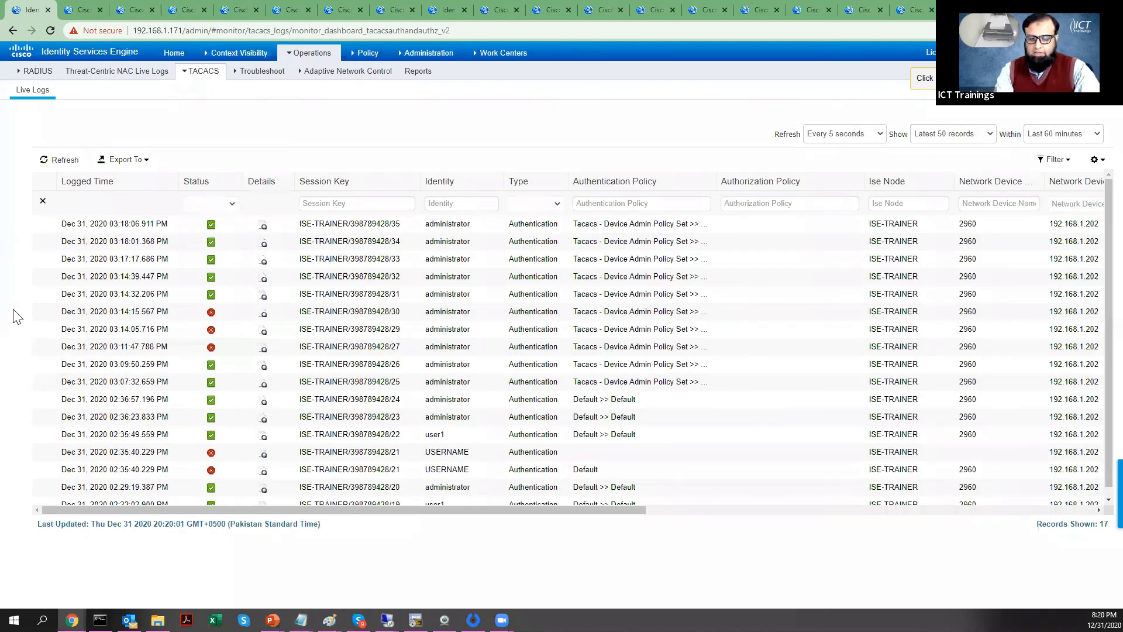